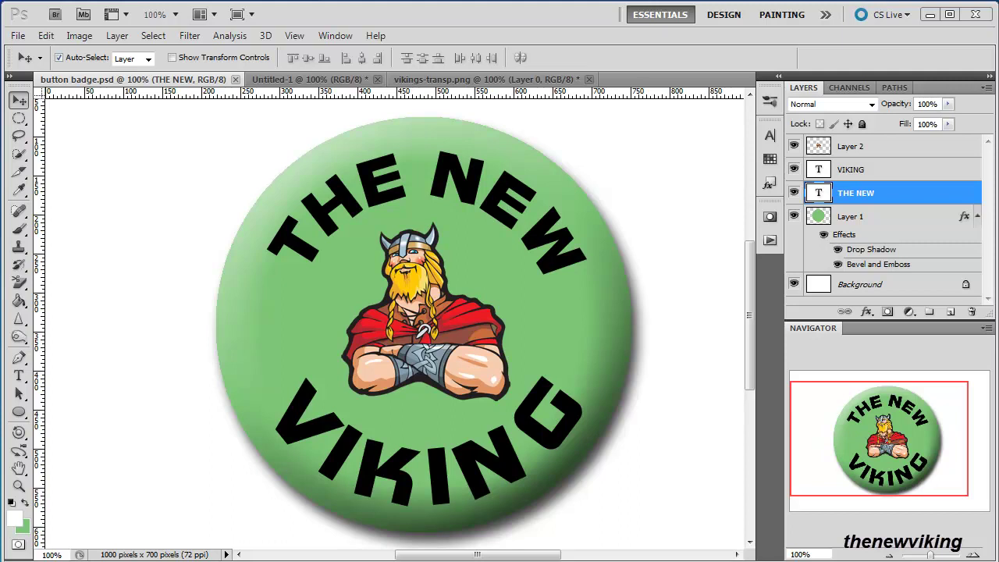
Switch to the blank 811 x 611 px Untitled-1 document.
left_click(337, 81)
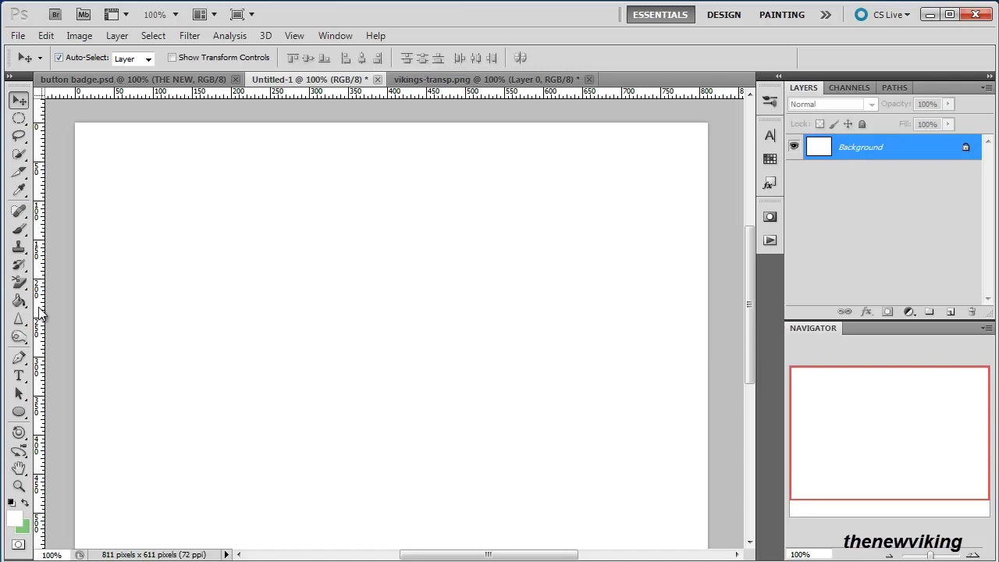
Add a vertical guide at about 400 px and a horizontal guide crossing it near the canvas centre.
left_click_drag(46, 313, 395, 311)
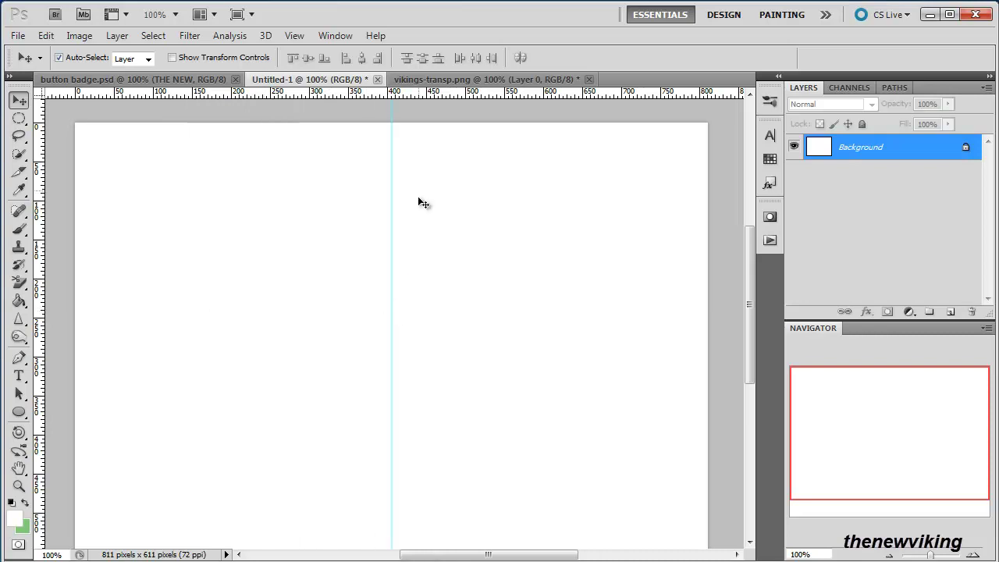
left_click_drag(414, 93, 420, 325)
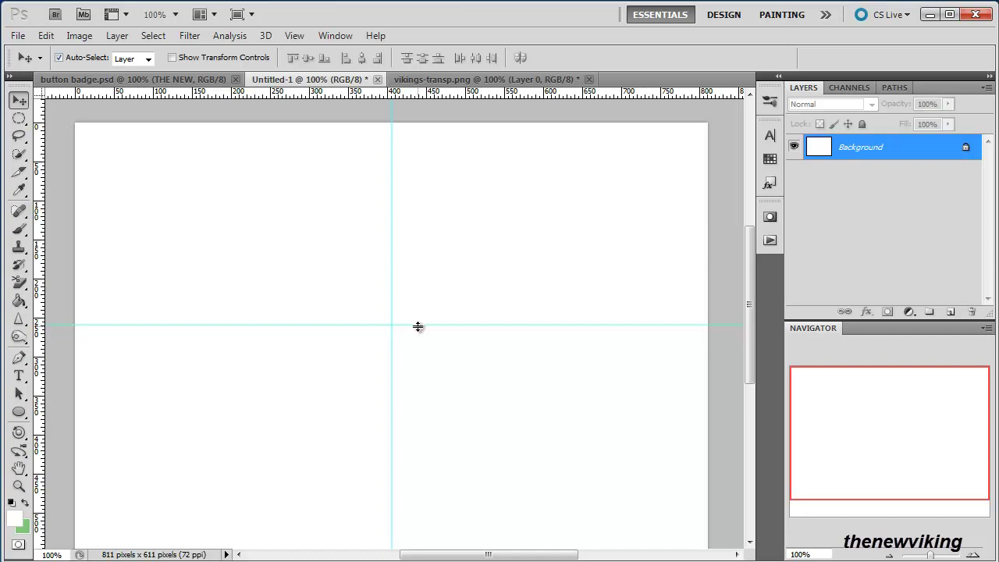
Add Layer 1 and draw a large elliptical-marquee circle centred on the guide crossing.
left_click(952, 313)
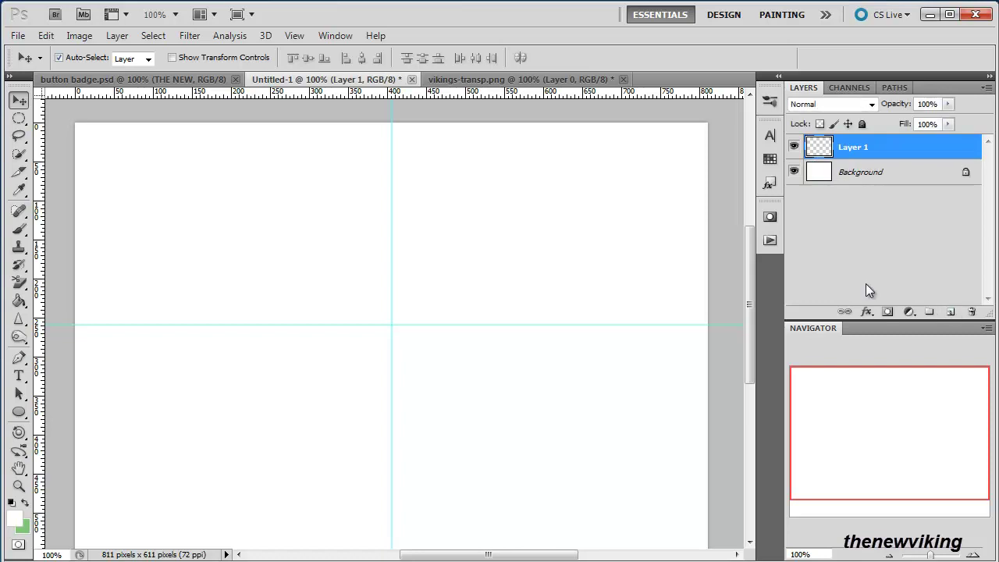
left_click(22, 119)
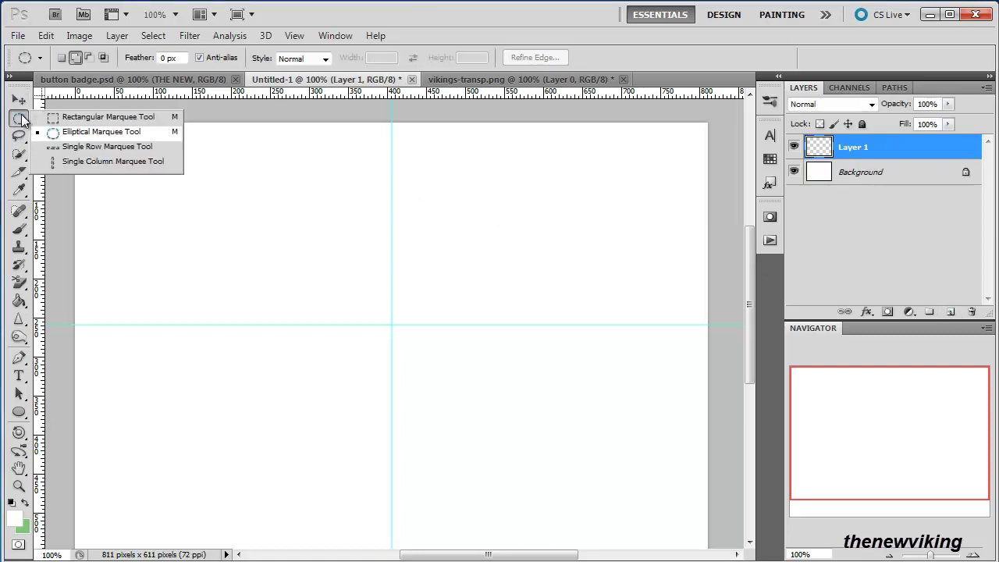
left_click(73, 134)
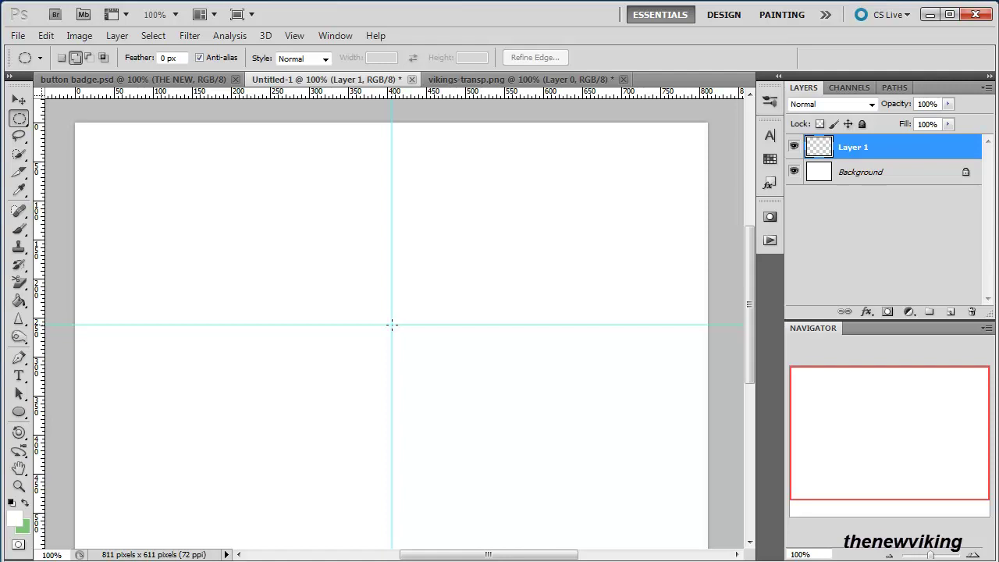
mouse_move(393, 324)
left_mouse_down()
mouse_move(433, 345)
mouse_move(508, 439)
left_mouse_up()
left_click_drag(529, 460, 574, 516)
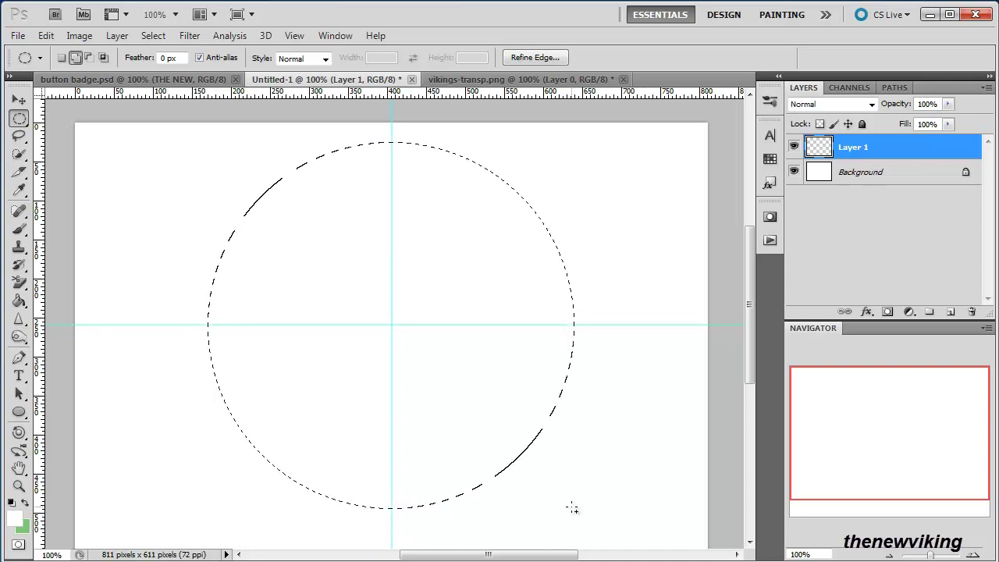
Fill the circular selection on Layer 1 with light green using the Paint Bucket.
left_click(28, 506)
left_click(19, 301)
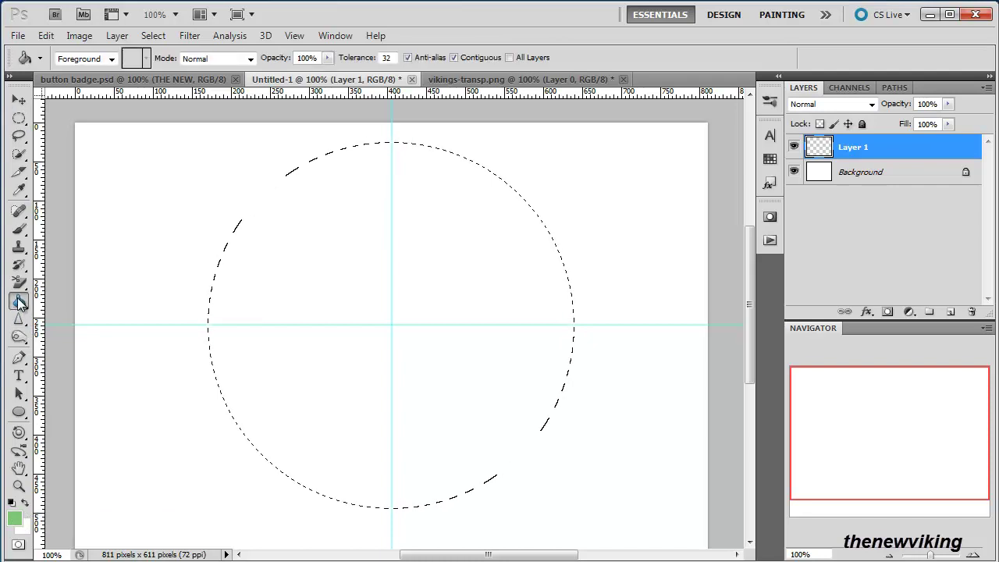
left_click(372, 305)
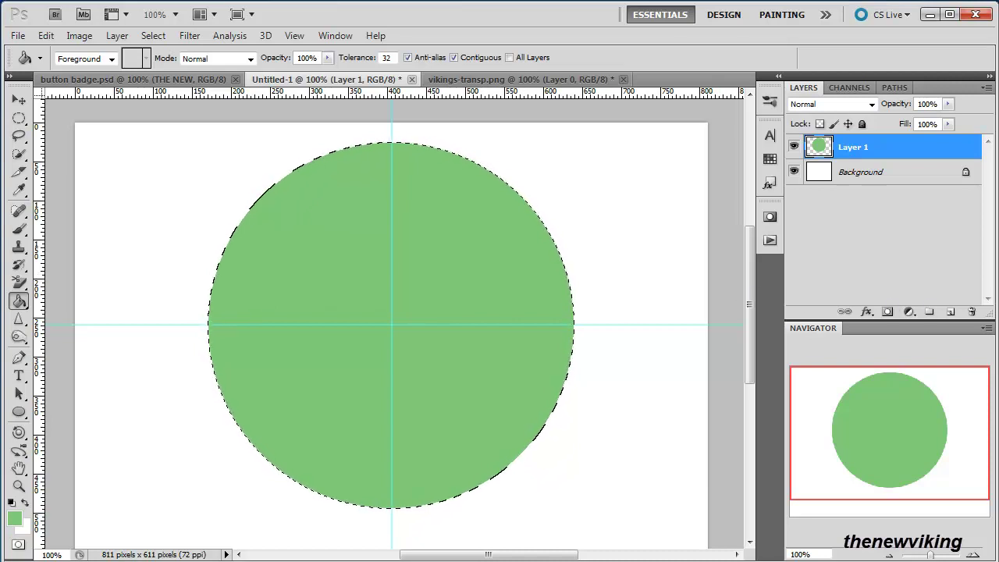
key("u")
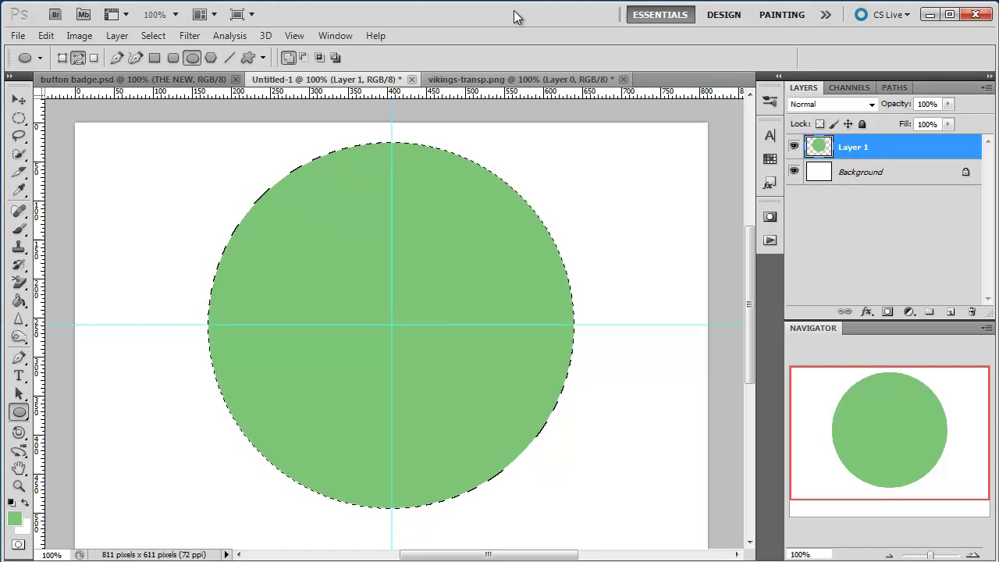
Deselect, then draw a smaller circular Ellipse path from the guide crossing inside the disc.
key("ctrl+d")
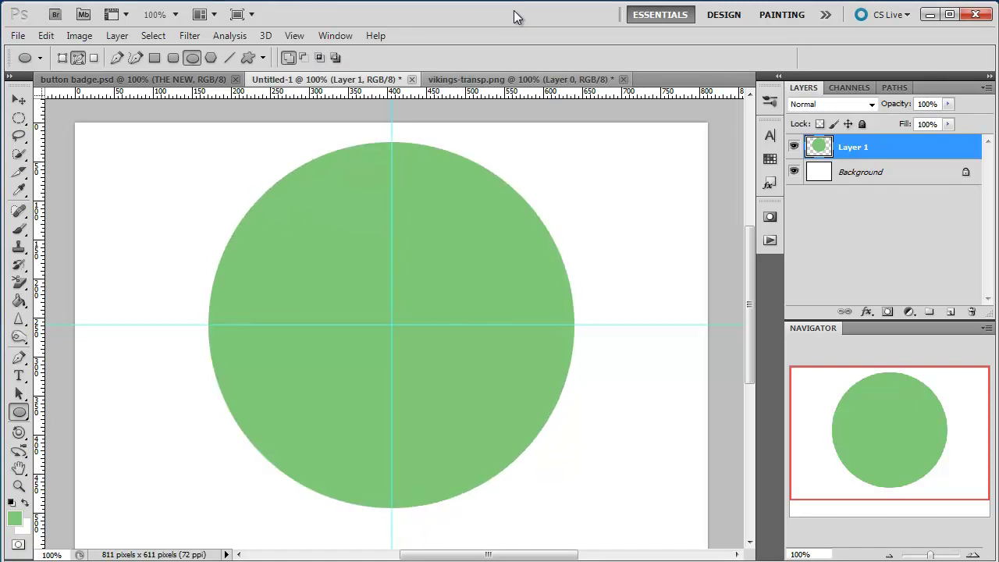
left_click(20, 414)
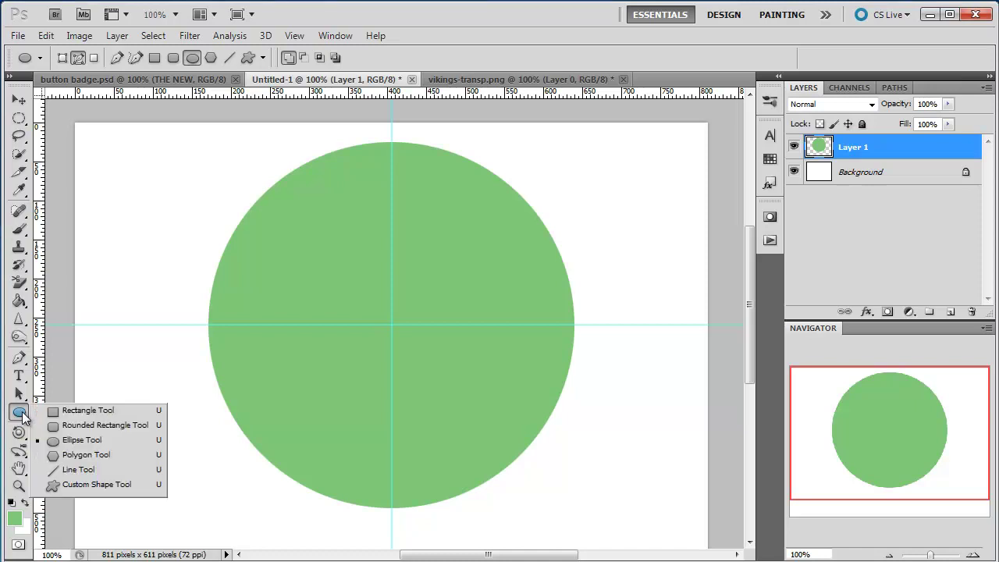
left_click(82, 442)
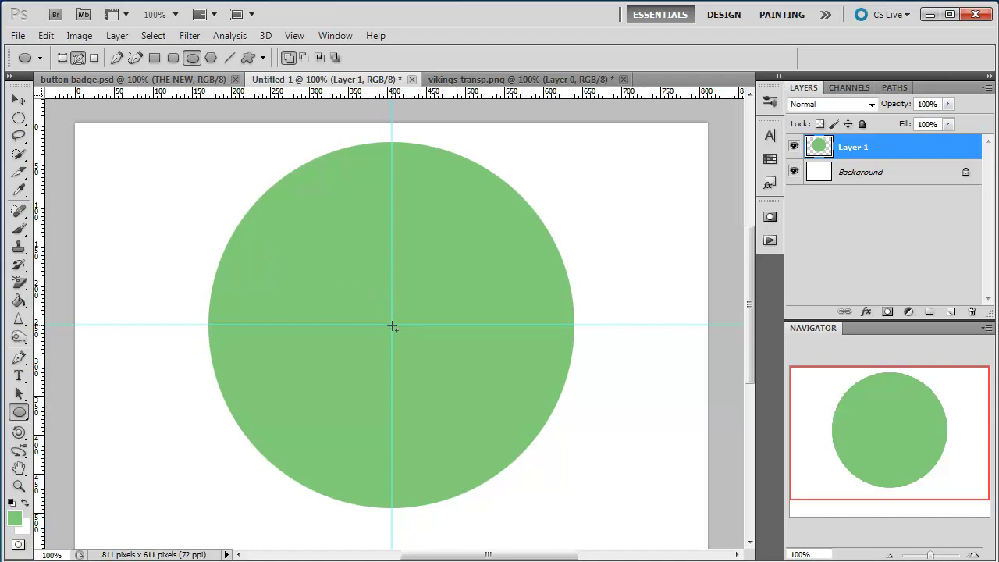
left_click_drag(393, 327, 520, 450)
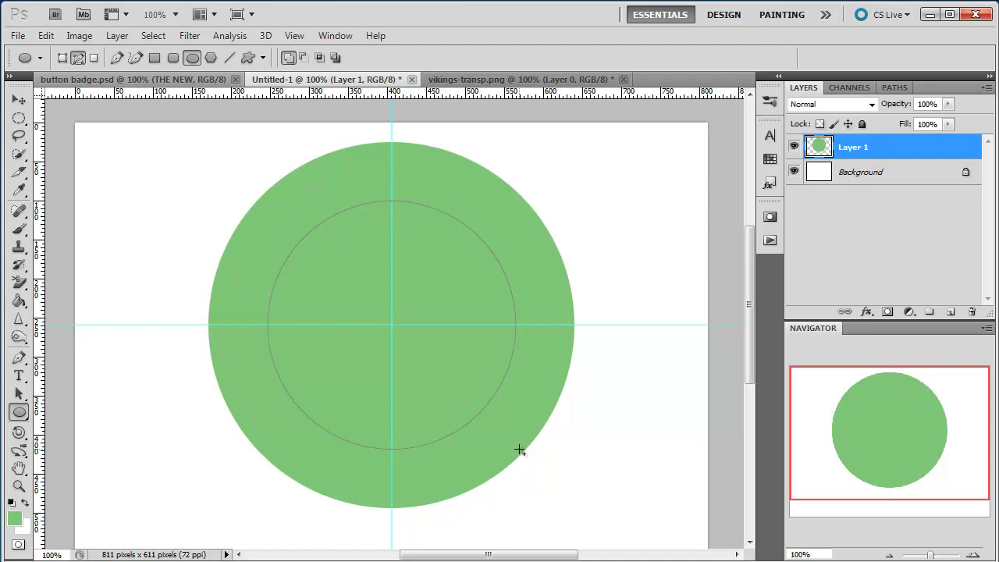
Start a black Bolts SF 80 px type layer anchored on the circular path.
left_click(21, 378)
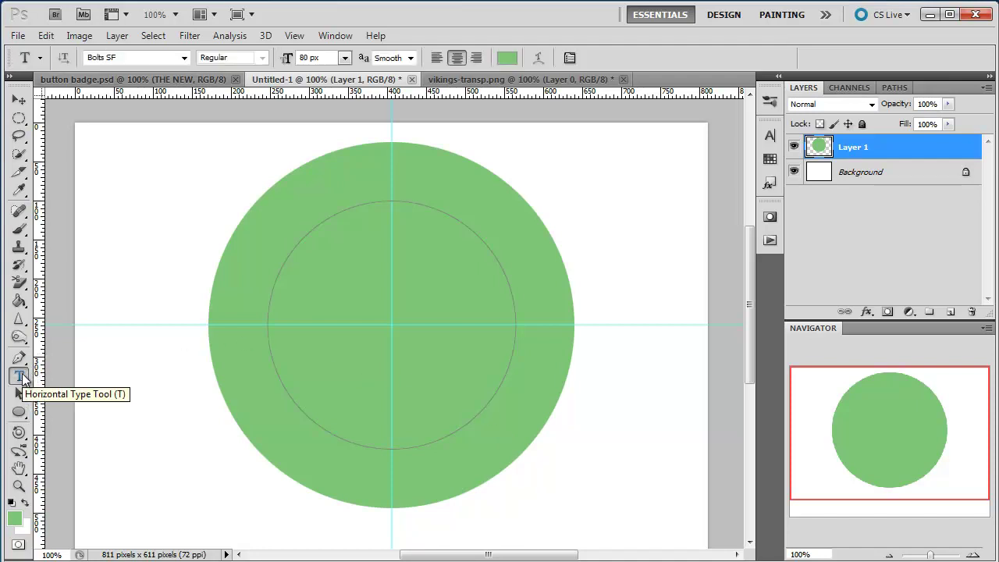
left_click(185, 61)
left_click(185, 61)
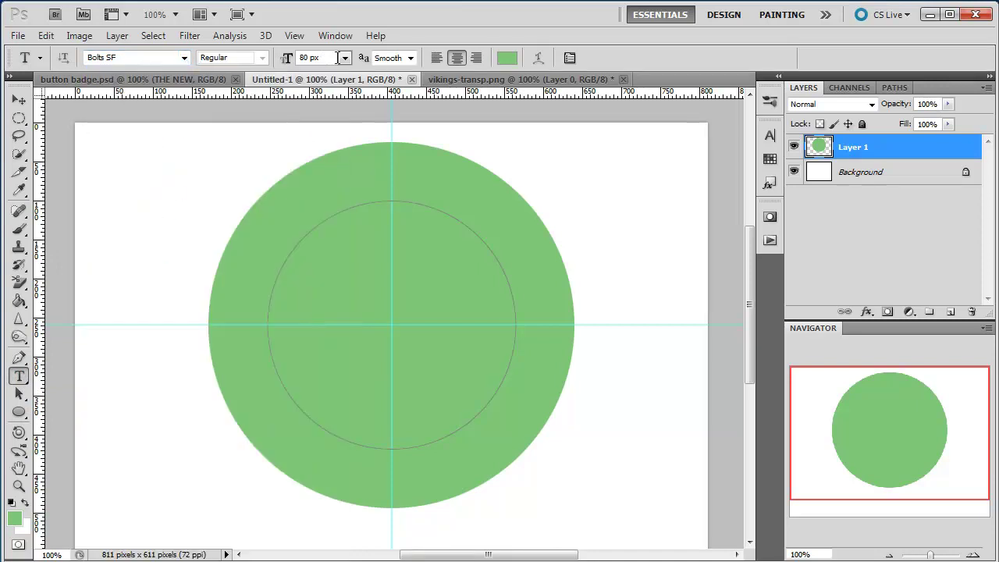
left_click(11, 504)
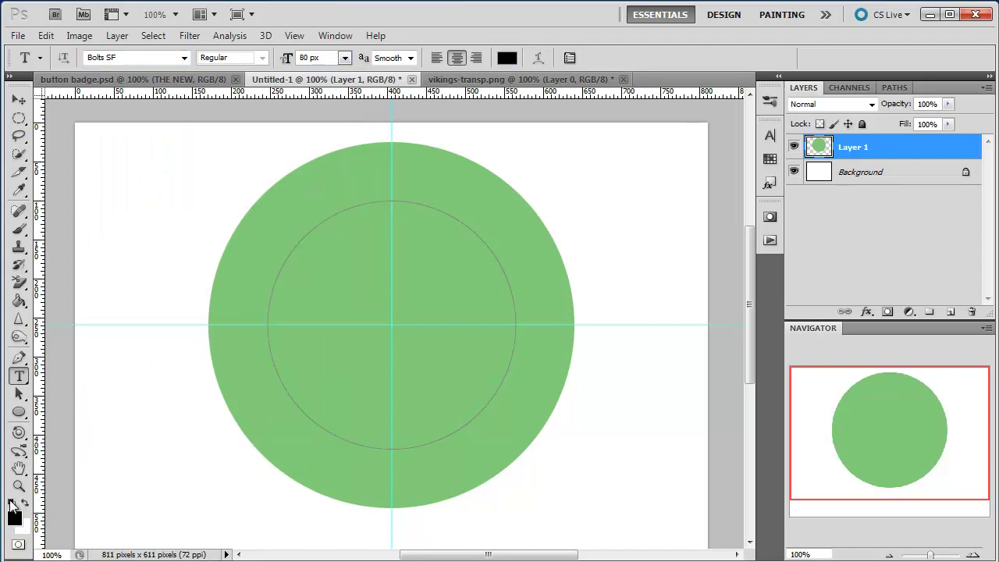
left_click(291, 254)
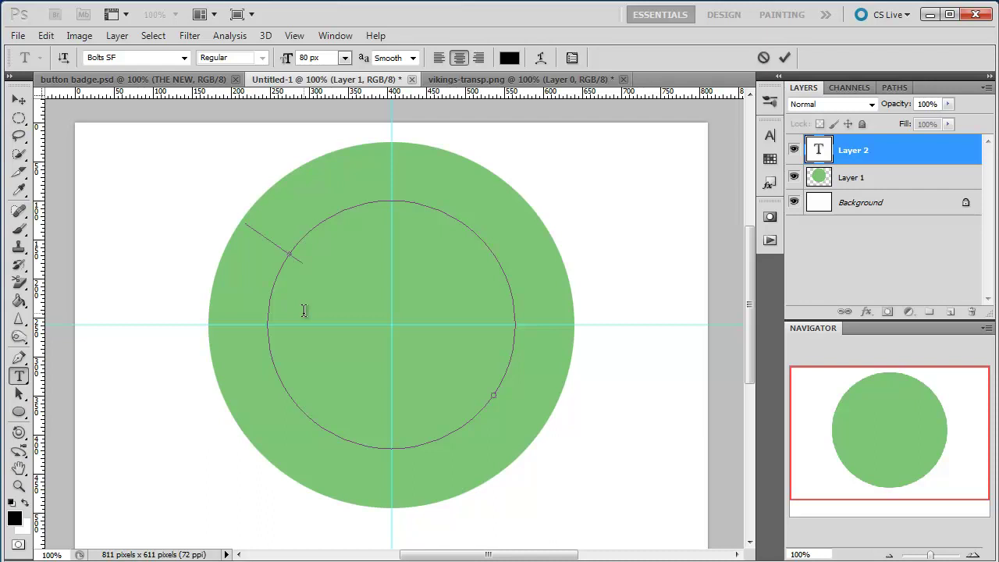
Type THE NEW on the path and centre it over the top of the circle.
type("THE ")
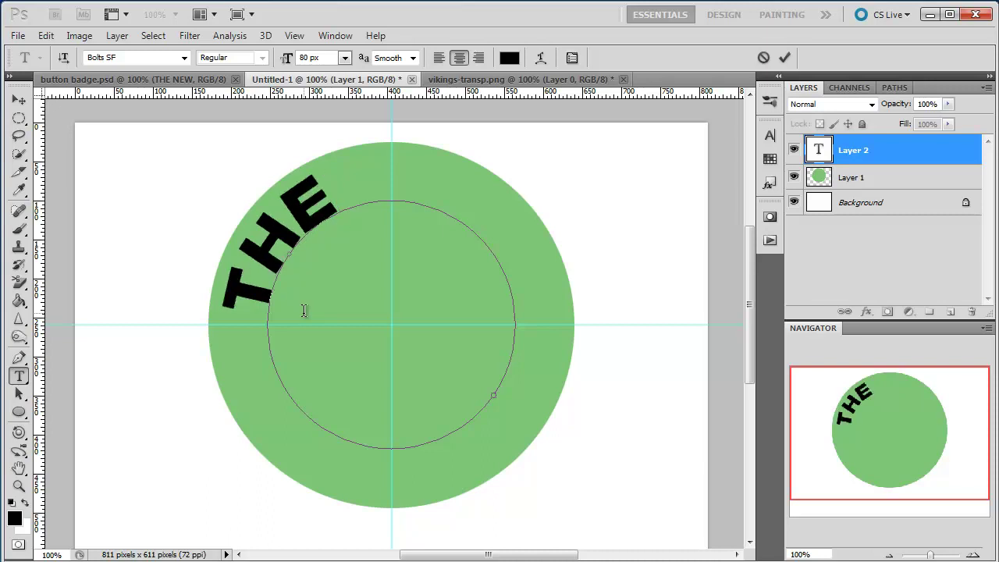
type("NEW")
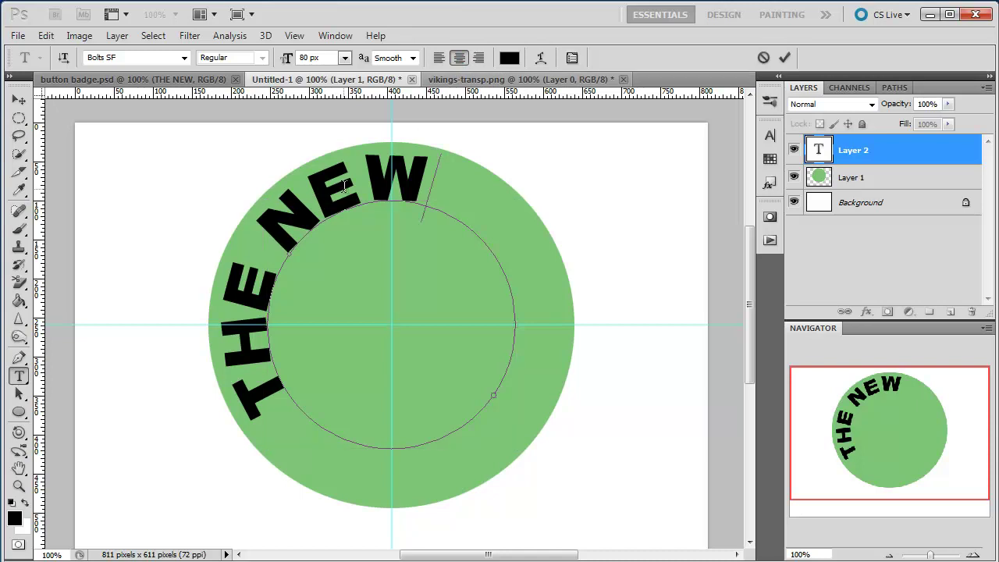
left_click(341, 184)
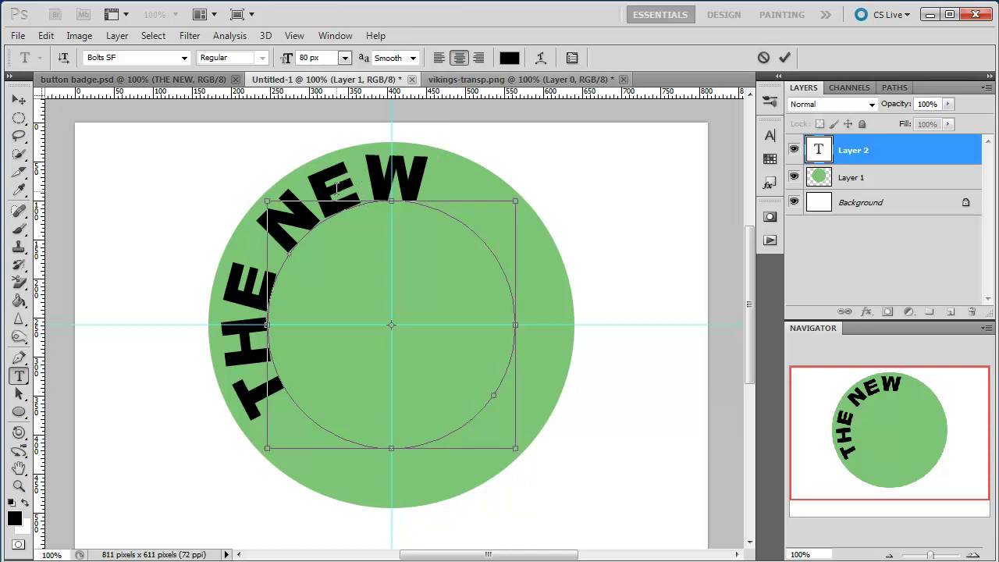
left_click_drag(340, 184, 384, 184)
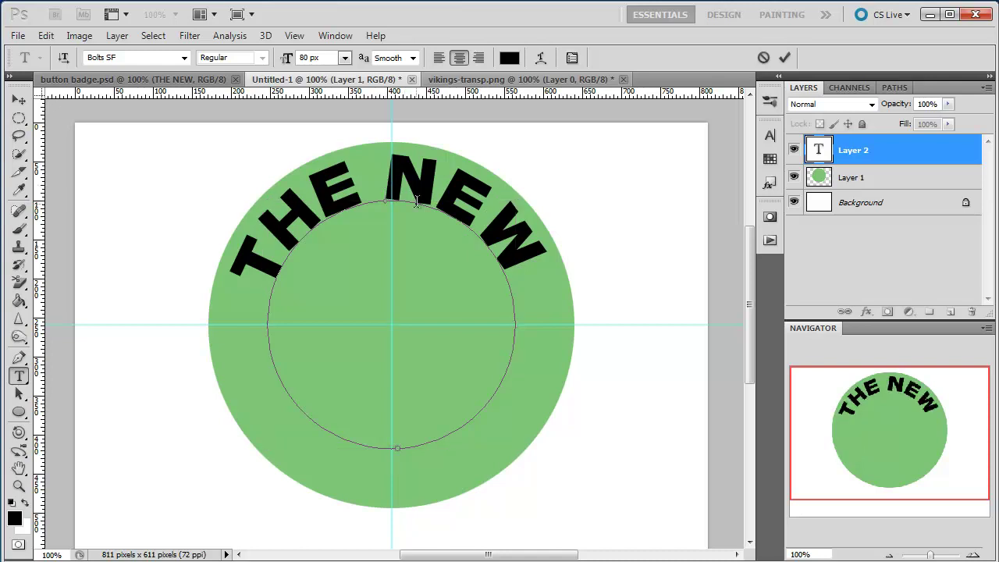
Resize the arched THE NEW text to 74 px and commit it.
left_click_drag(530, 245, 234, 264)
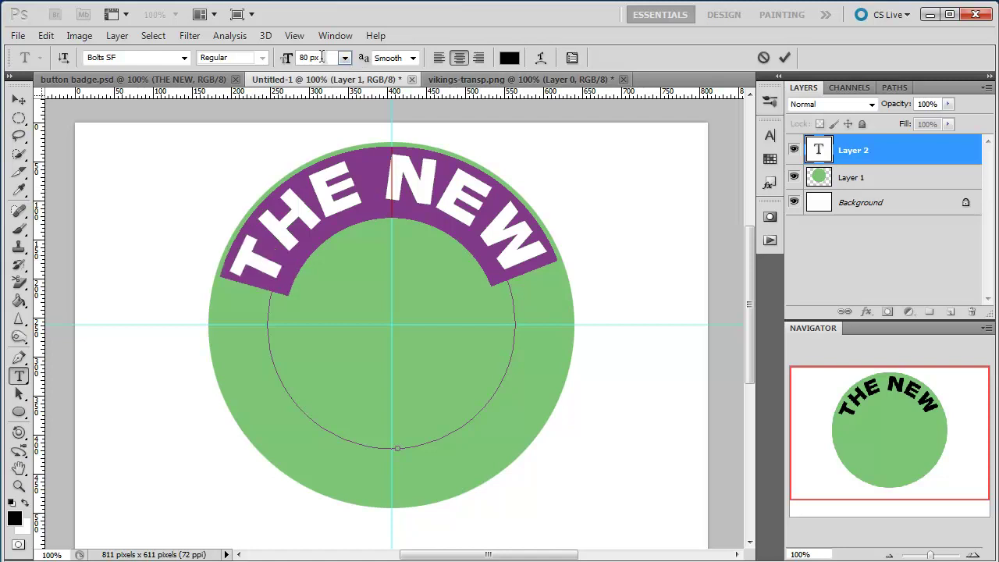
left_click(289, 66)
type("74")
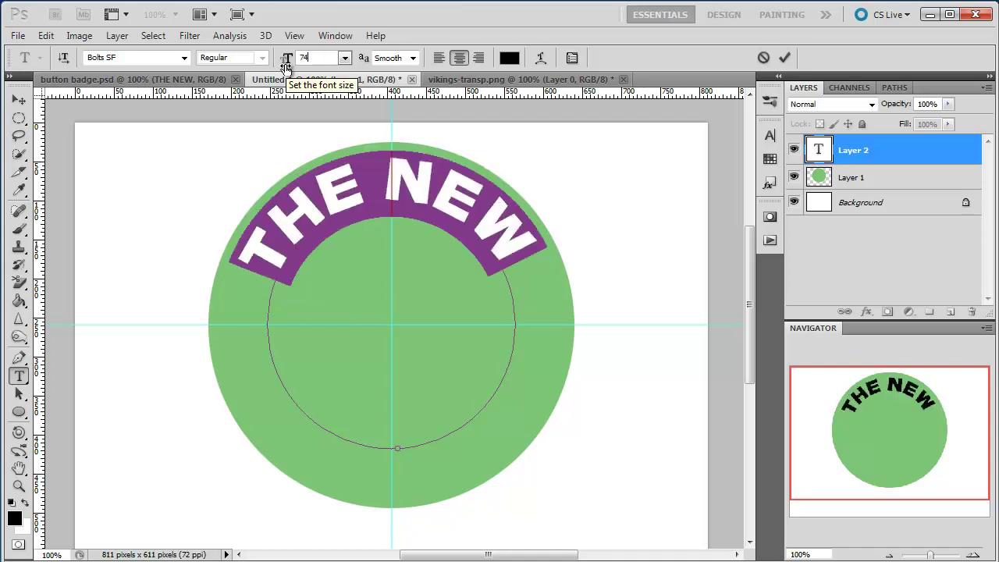
key("Return")
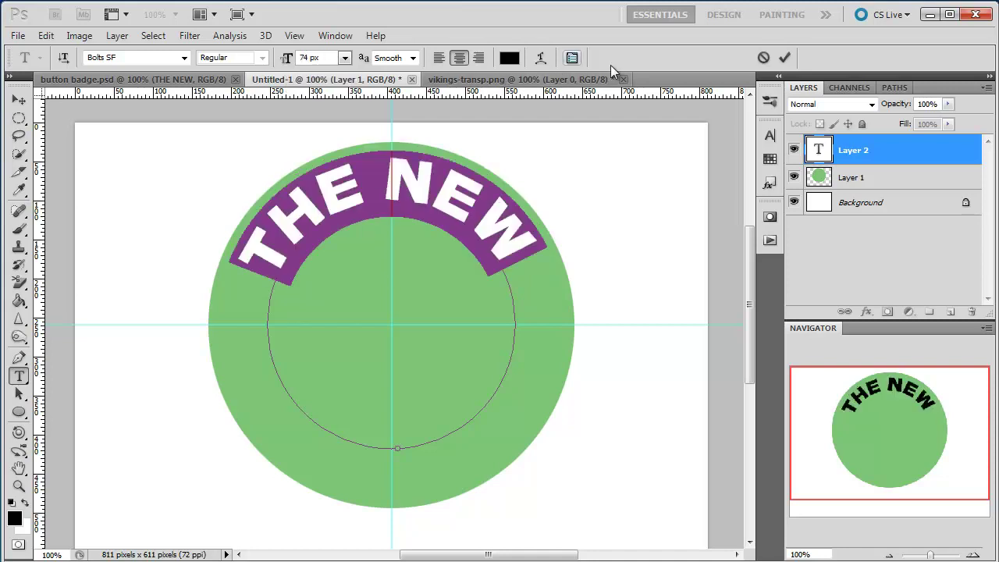
left_click(783, 58)
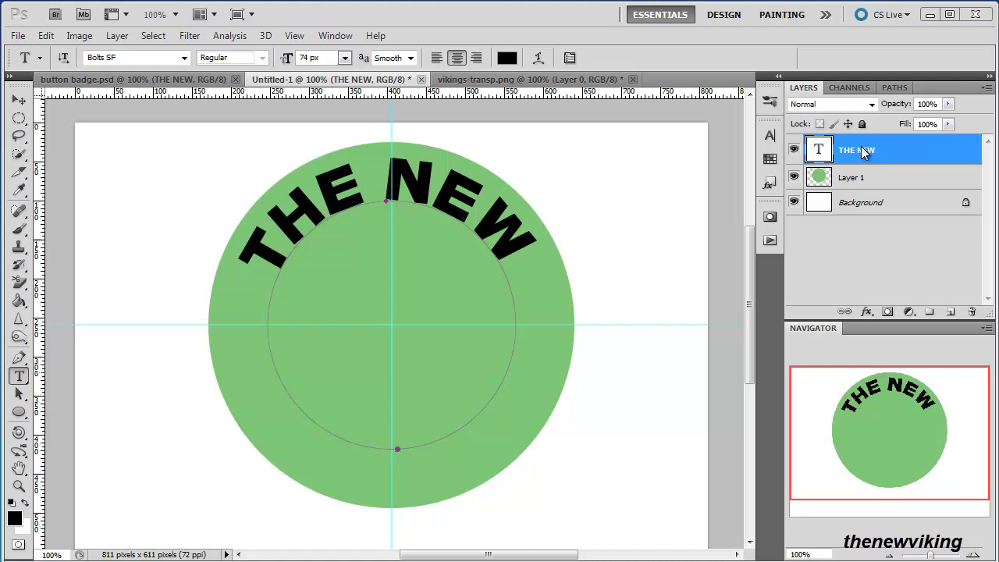
Duplicate the THE NEW layer, hide the original, and begin editing the copy's arc text.
left_click_drag(864, 152, 954, 316)
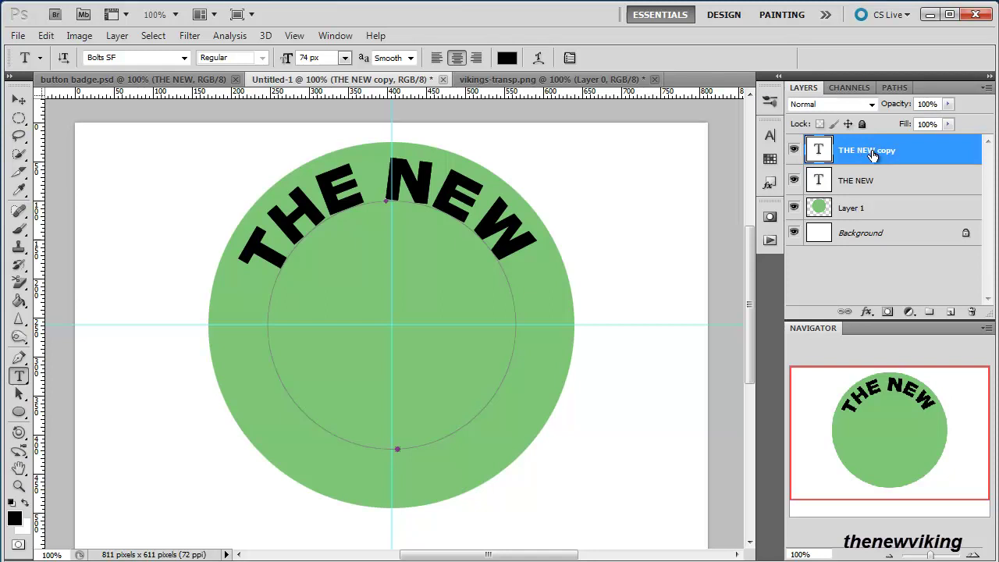
left_click(795, 181)
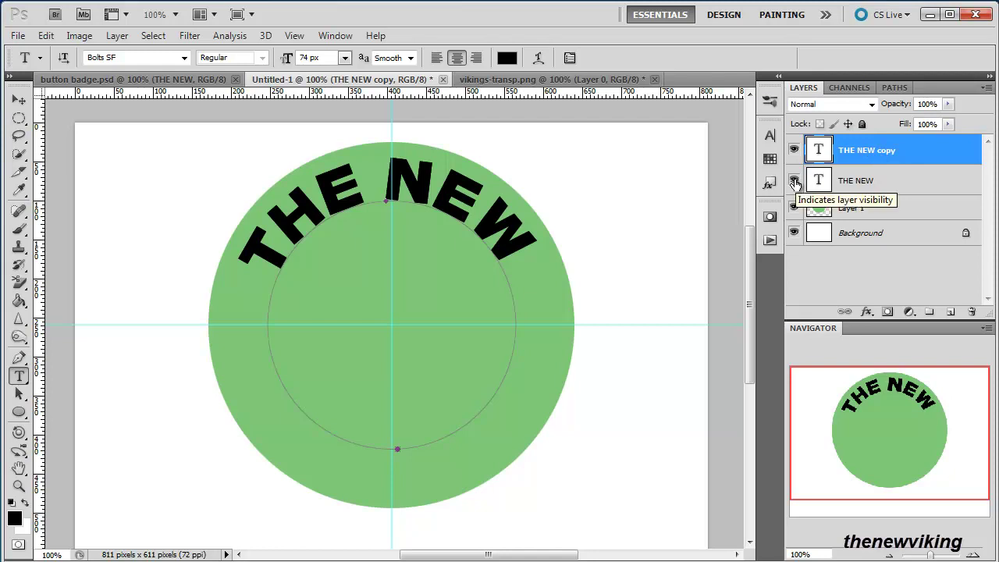
left_click(795, 181)
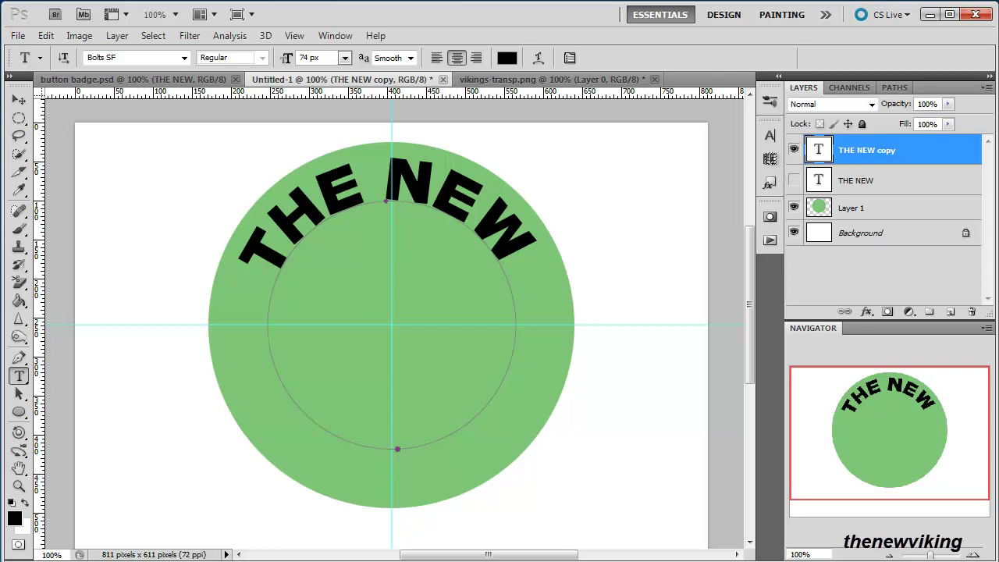
left_click(443, 181)
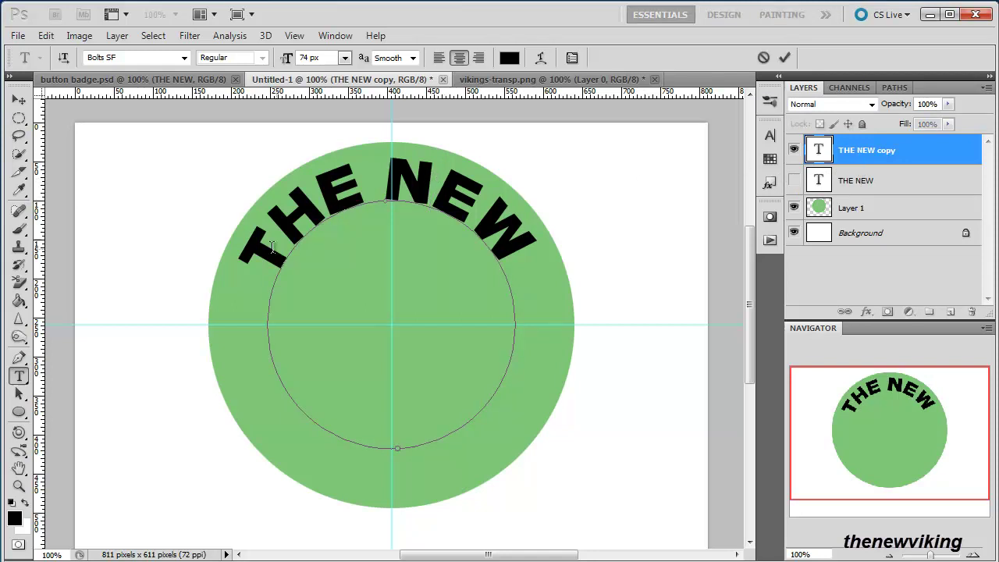
Replace the copied text with VIKING and slide it to the bottom of the circle.
left_click_drag(257, 249, 519, 252)
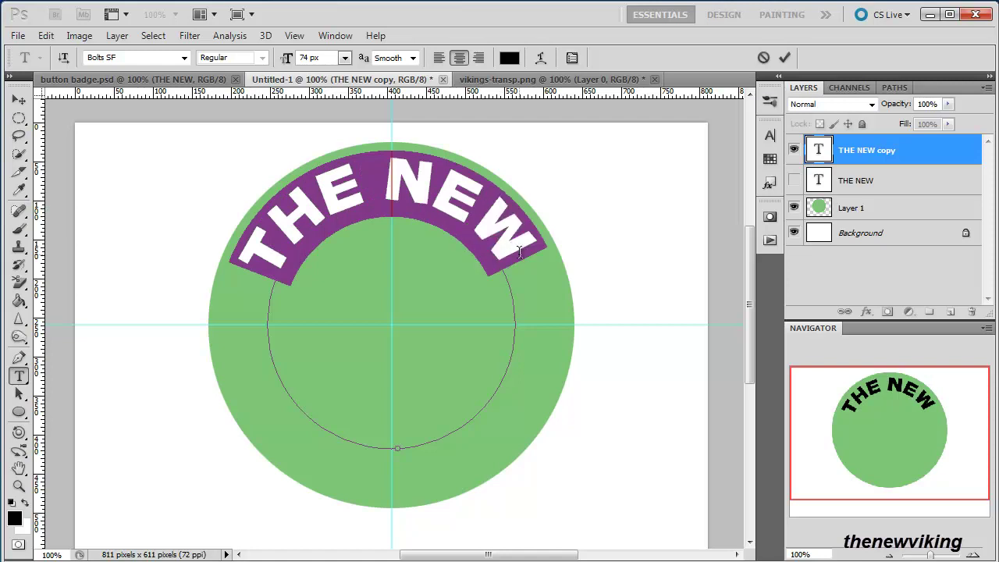
type("VIKI")
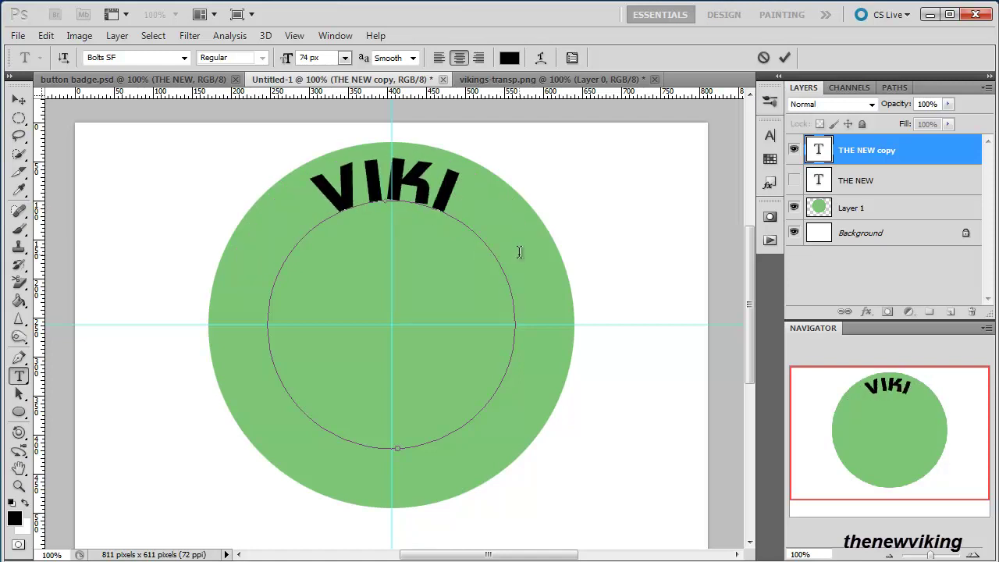
type("NG")
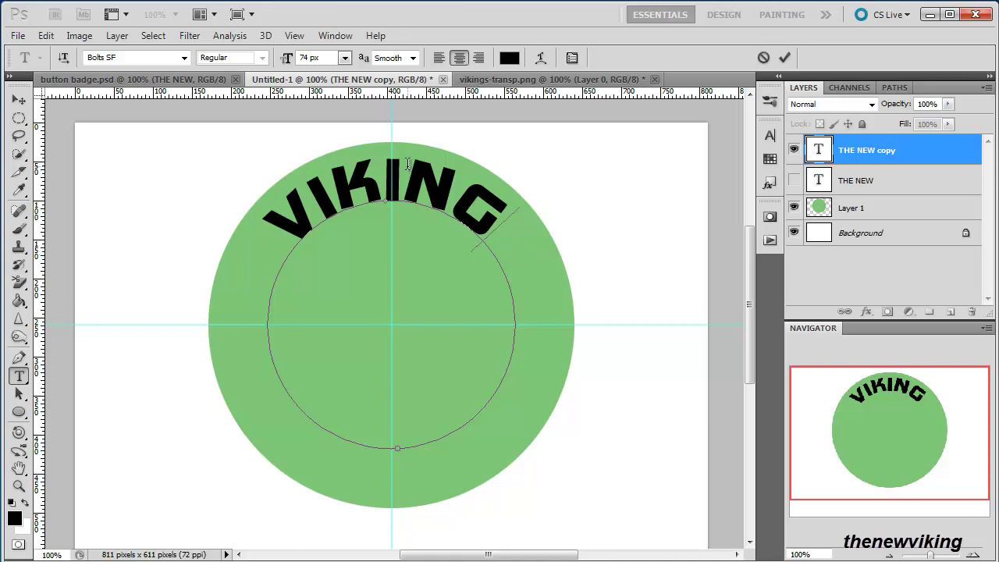
key("ctrl")
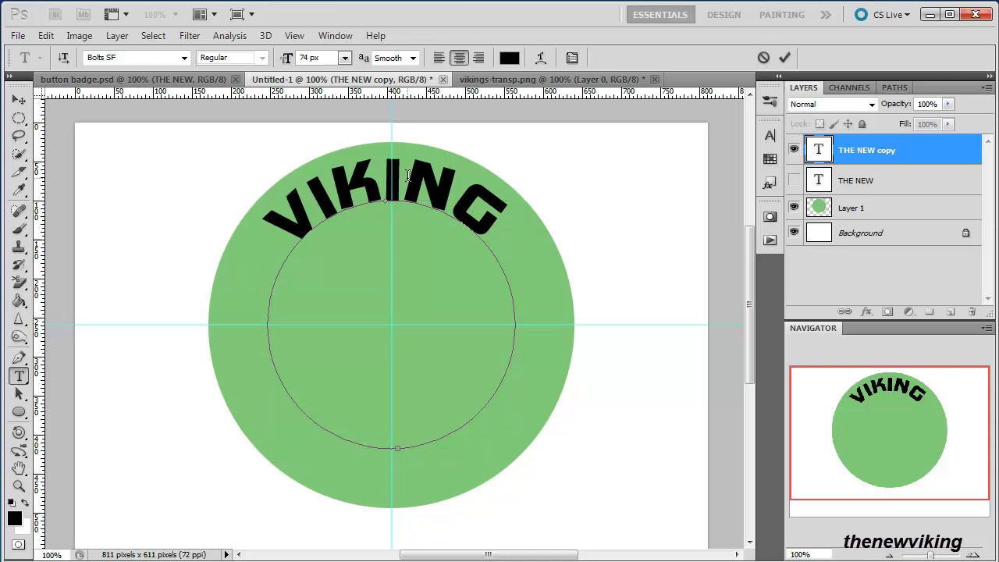
left_click_drag(406, 177, 413, 226)
left_click_drag(415, 346, 412, 465)
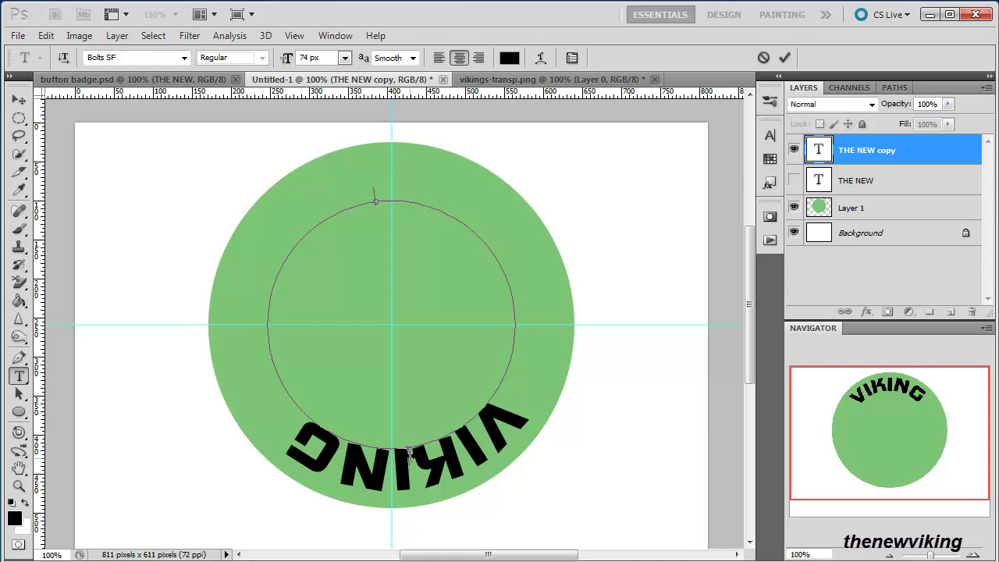
Flip VIKING upright inside the circle's bottom, set it to 88 px, and commit.
mouse_move(409, 453)
left_mouse_down()
mouse_move(400, 428)
mouse_move(387, 431)
left_mouse_up()
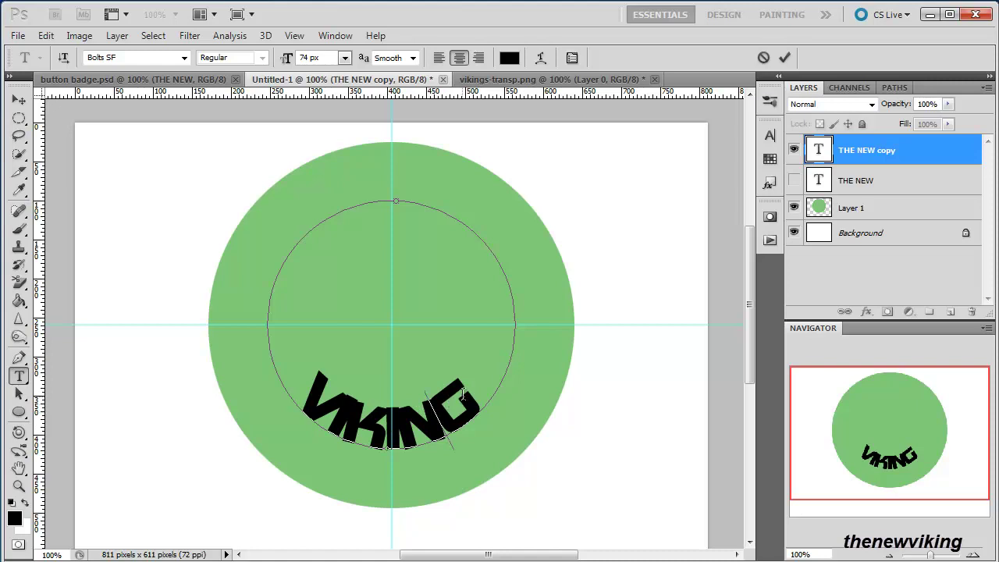
left_click_drag(466, 392, 312, 394)
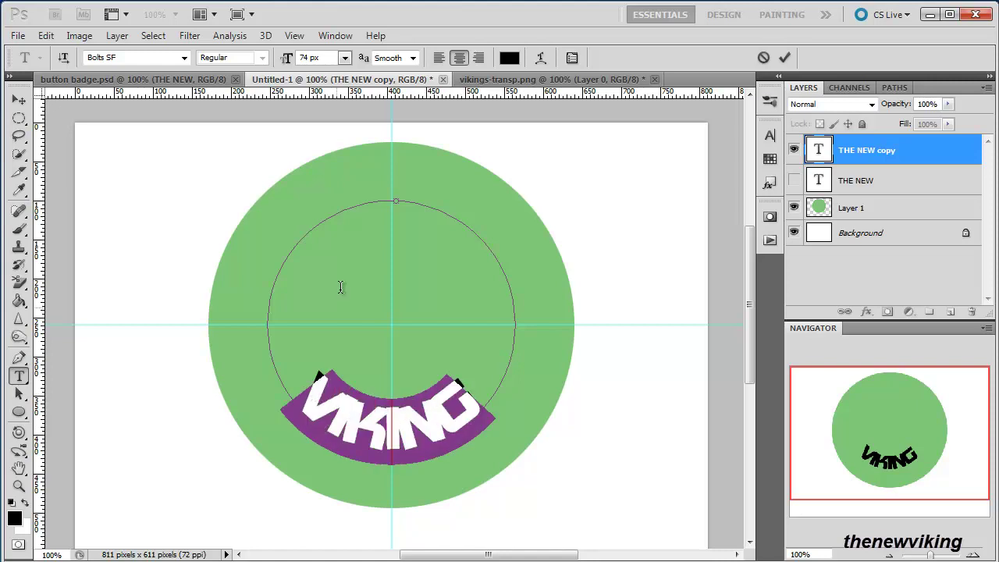
left_click(331, 57)
left_click(289, 59)
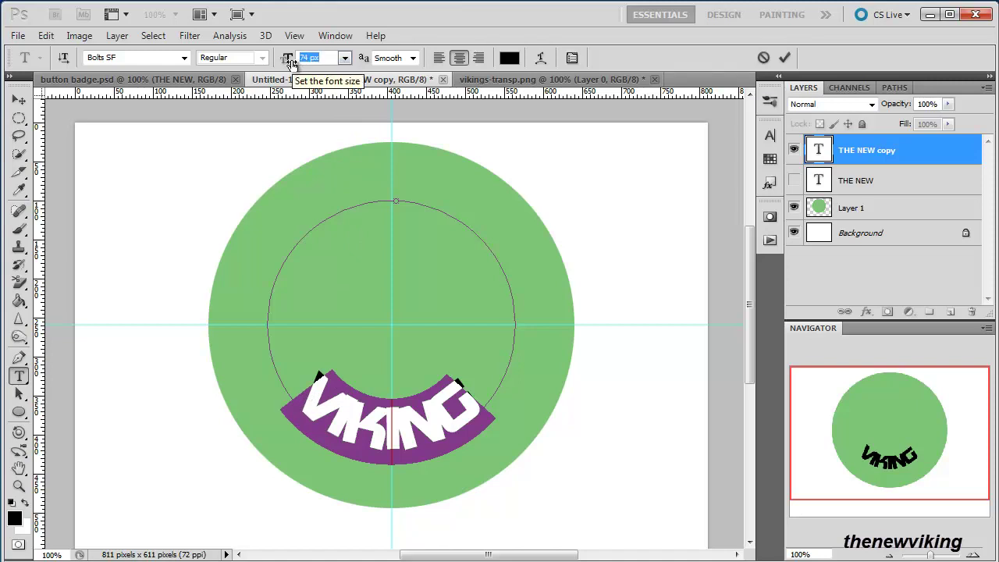
key("BackSpace")
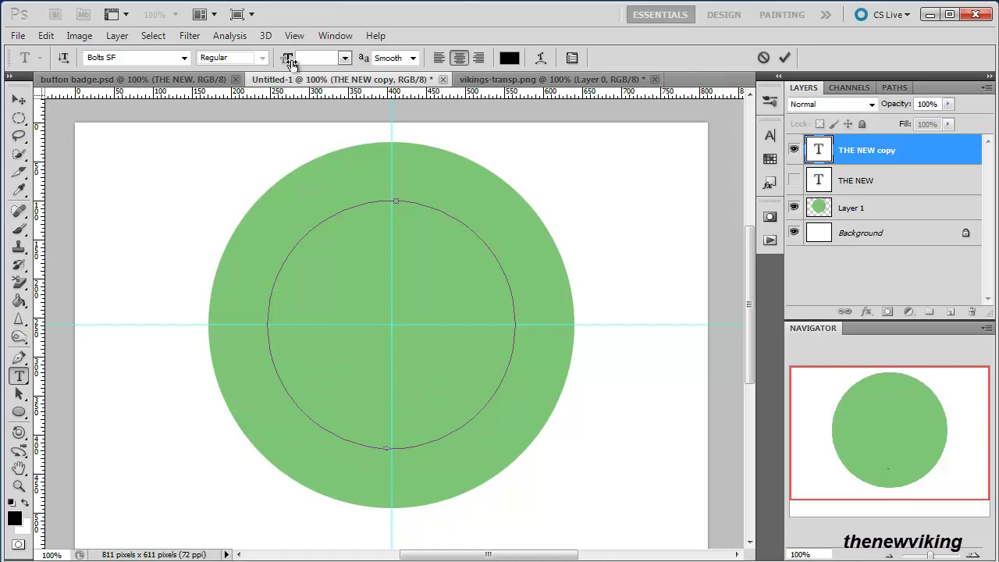
key("ctrl+z")
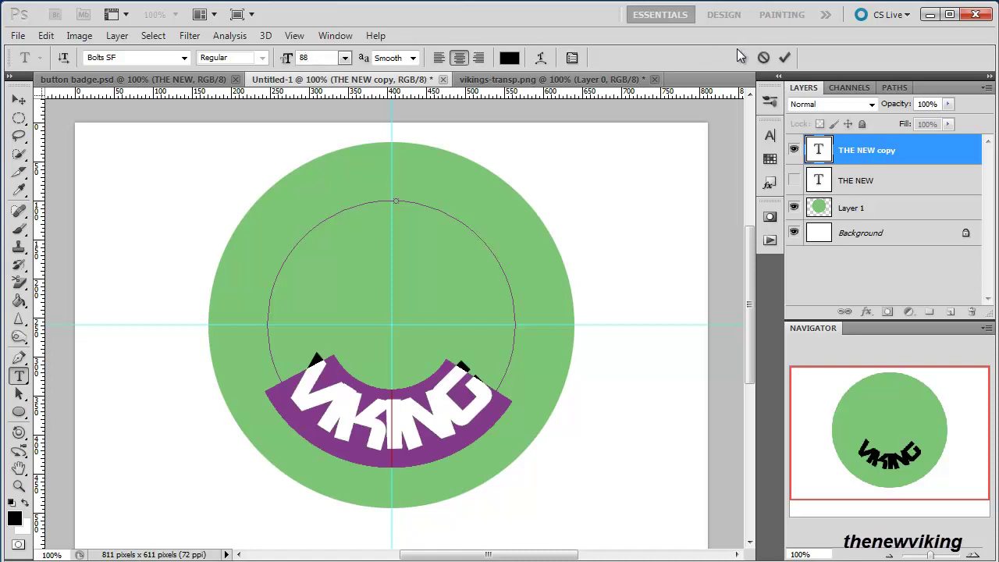
left_click(786, 57)
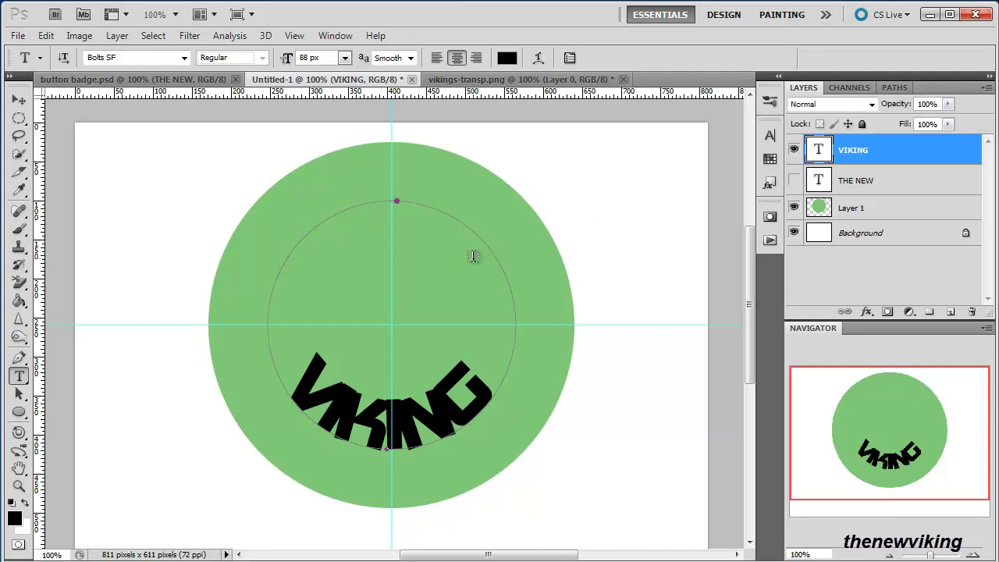
Select all the VIKING text and give it a -57 px baseline shift in the Character panel.
left_click(385, 430)
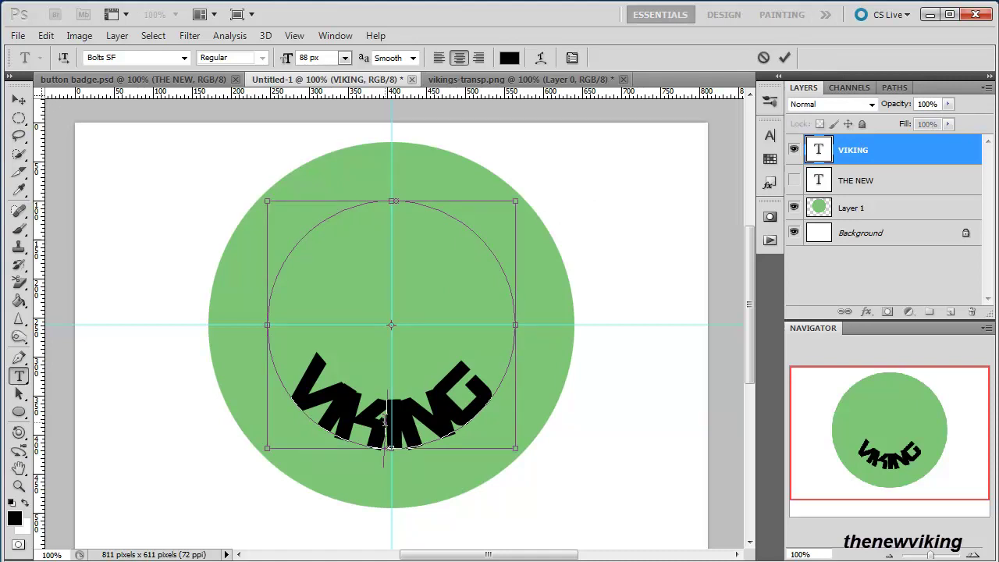
key("ctrl+a")
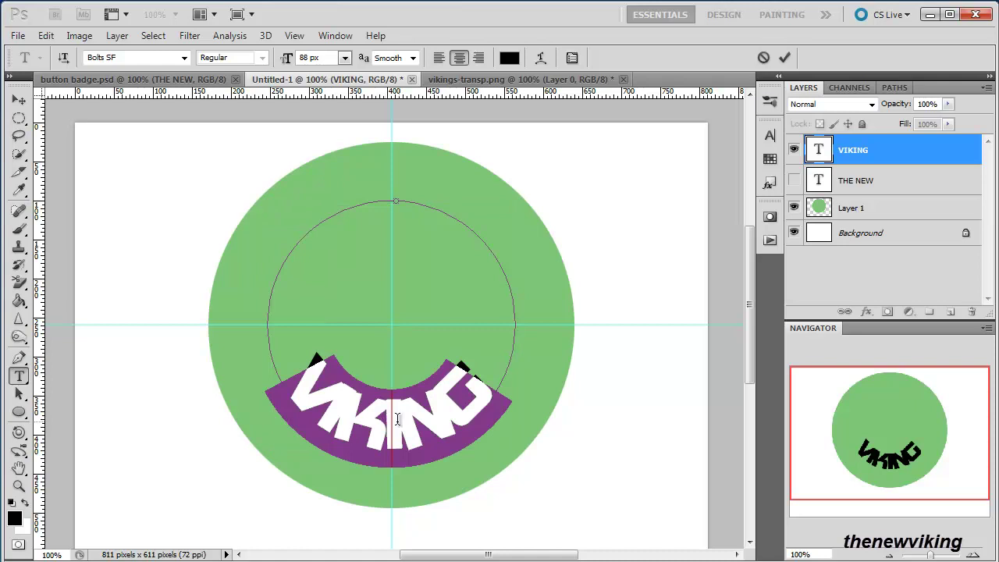
left_click(770, 136)
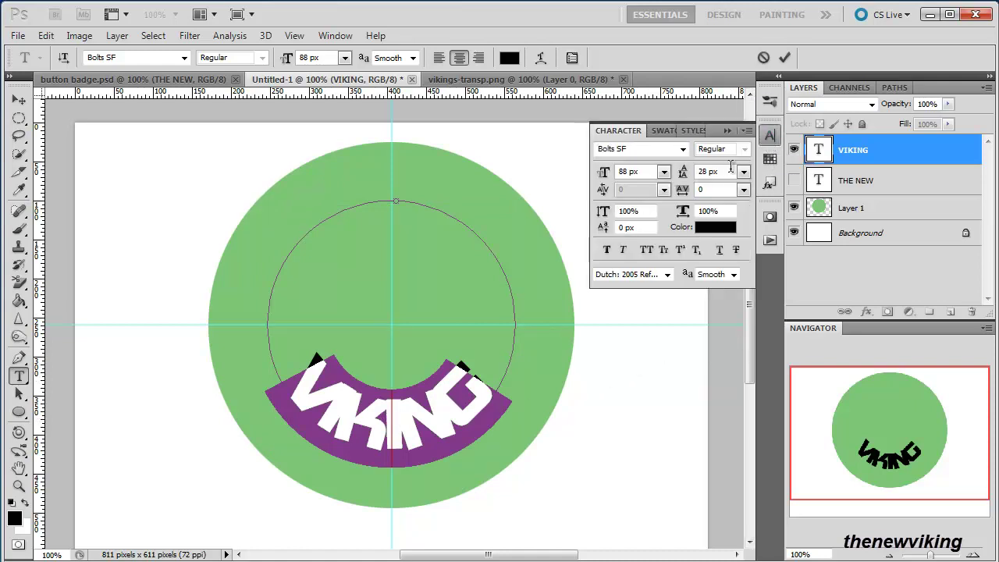
double_click(625, 228)
key("BackSpace")
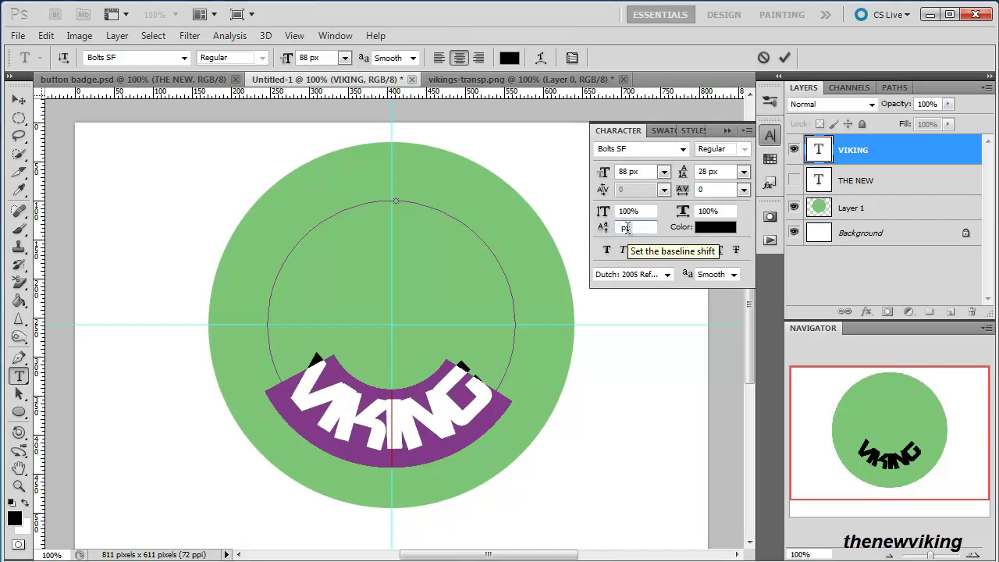
type("-50")
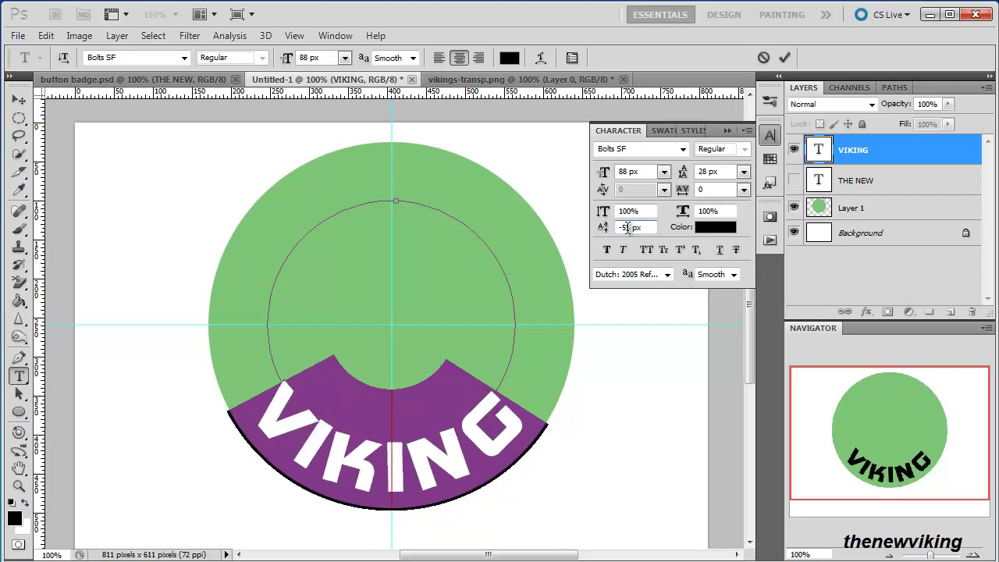
key("BackSpace")
type("5")
key("BackSpace")
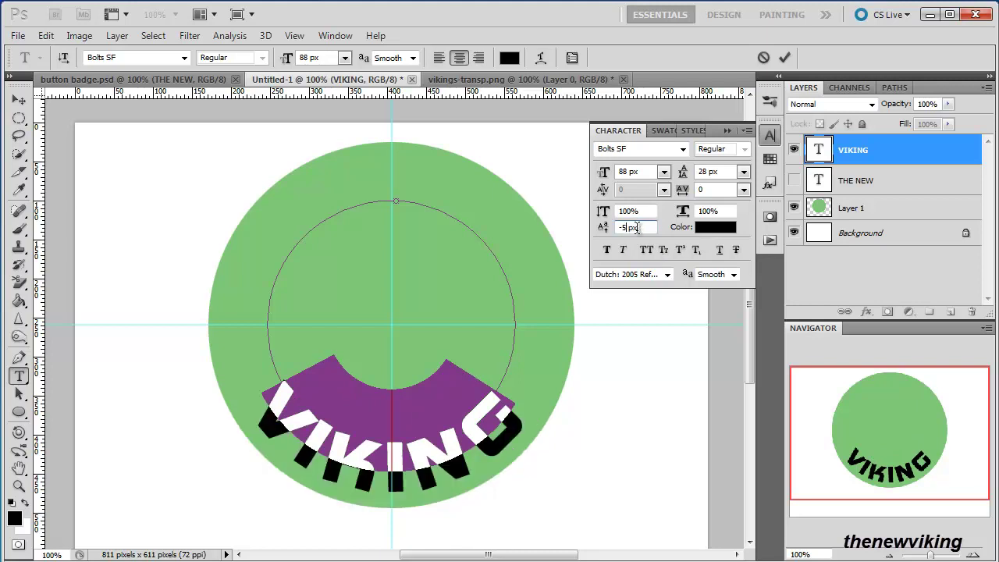
type("7")
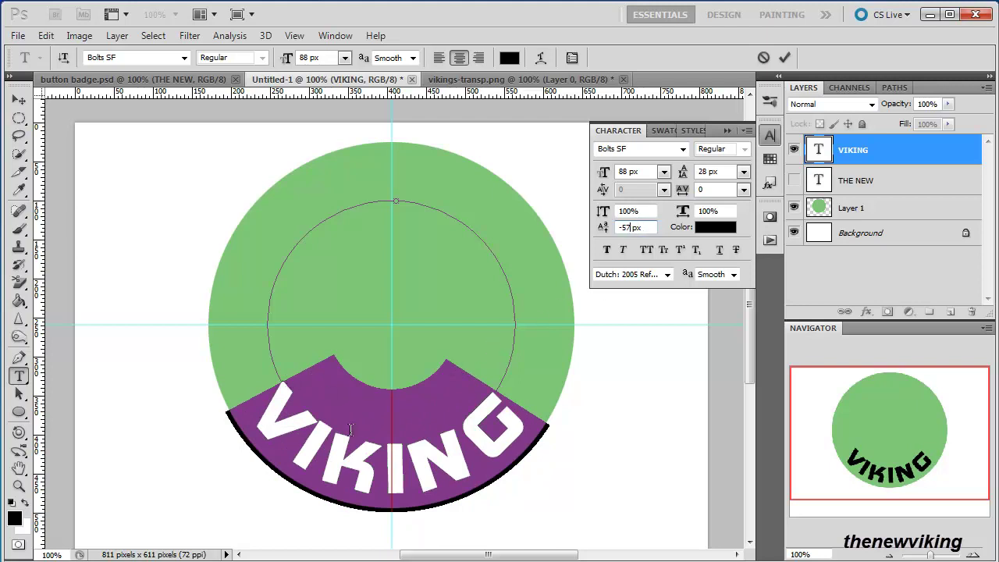
left_click(784, 59)
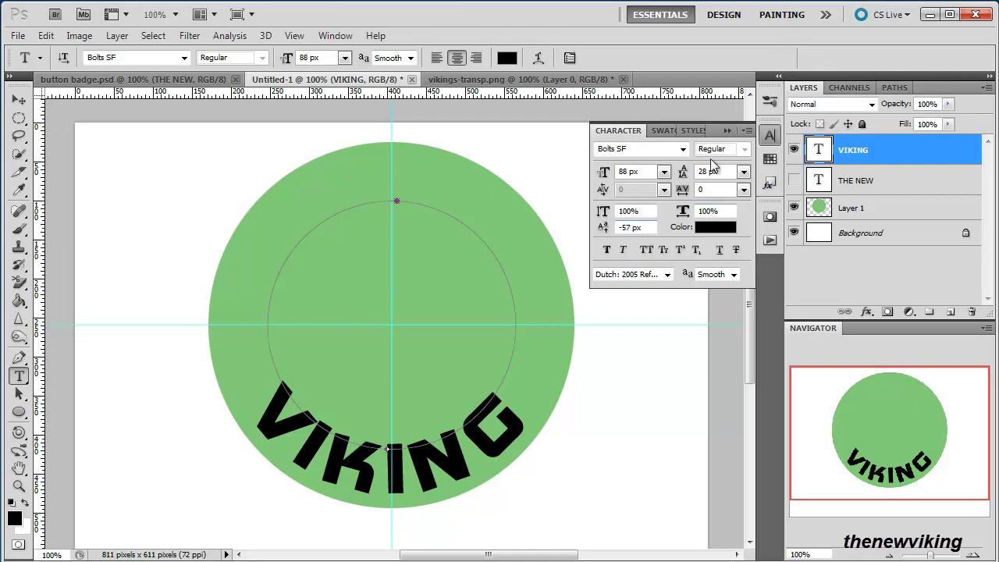
Show THE NEW layer again, close the Character panel, and bring up vikings-transp.png.
left_click(794, 181)
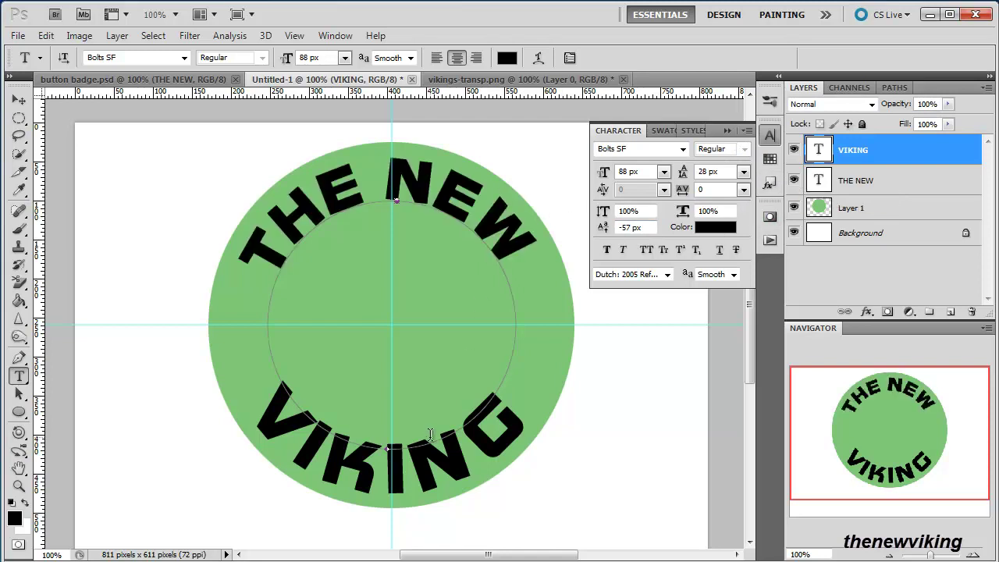
left_click(734, 127)
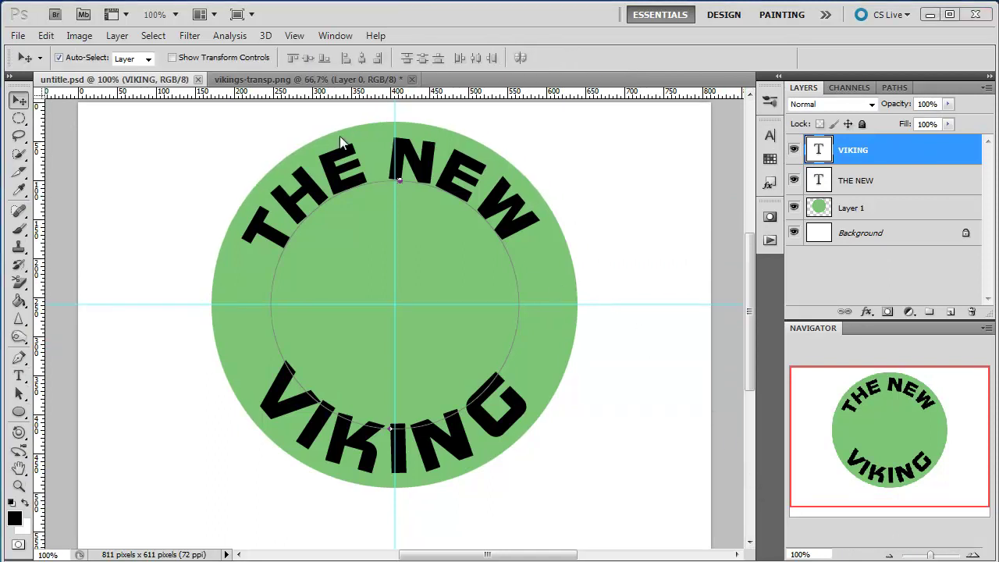
left_click(307, 81)
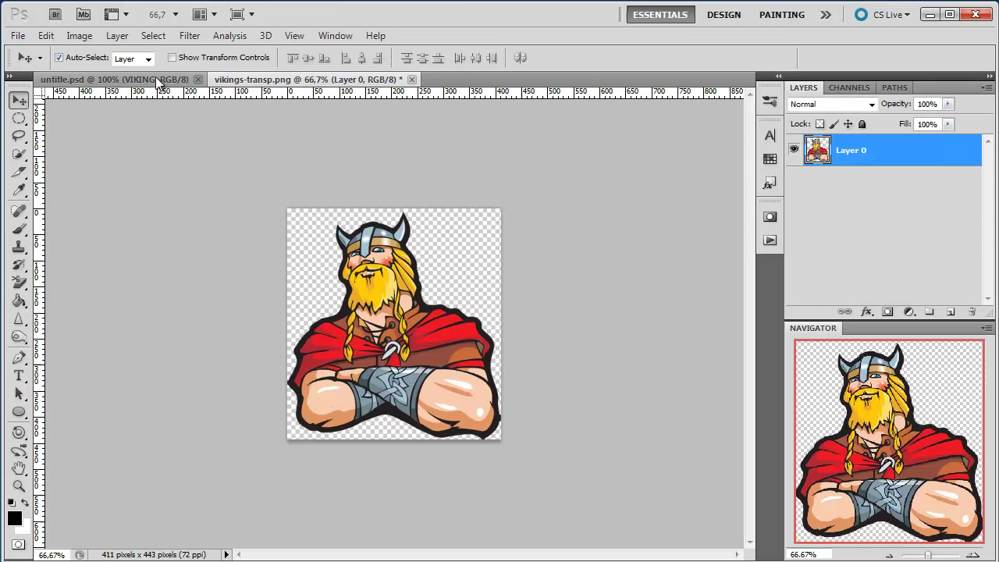
Float both documents and drag the Viking mascot into untitle.psd as Layer 2.
left_click_drag(297, 86, 450, 132)
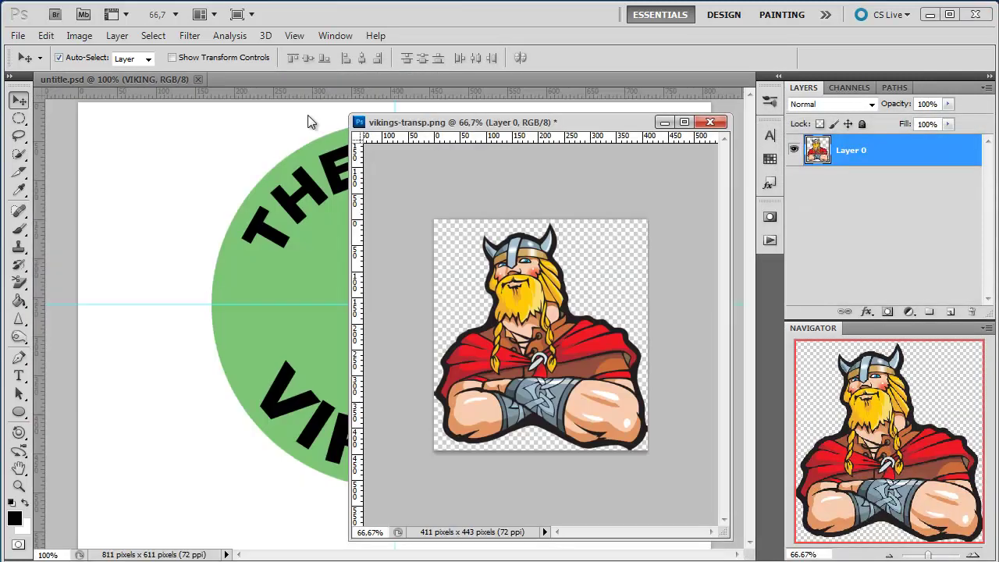
left_click_drag(144, 77, 181, 127)
left_click(581, 126)
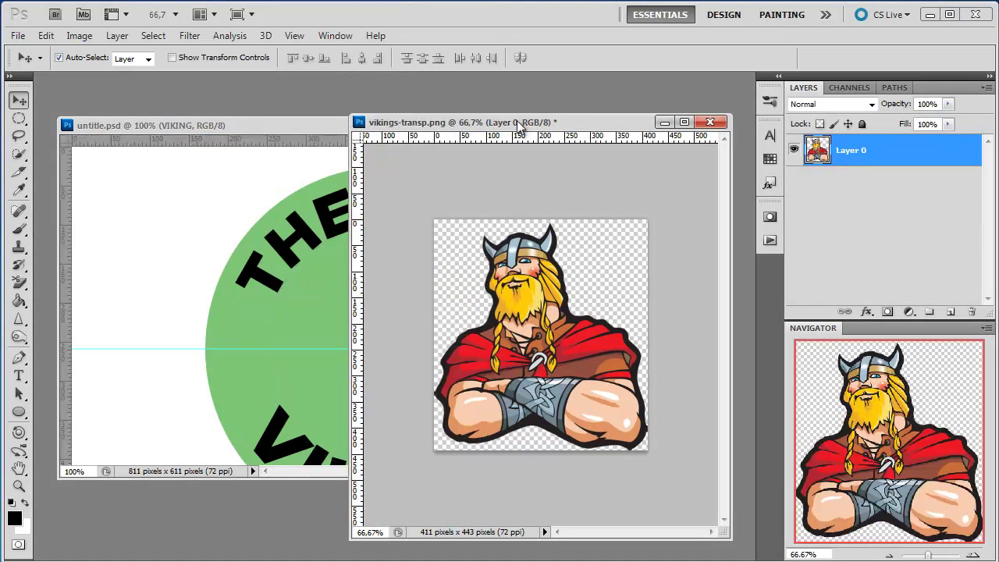
left_click_drag(494, 321, 319, 331)
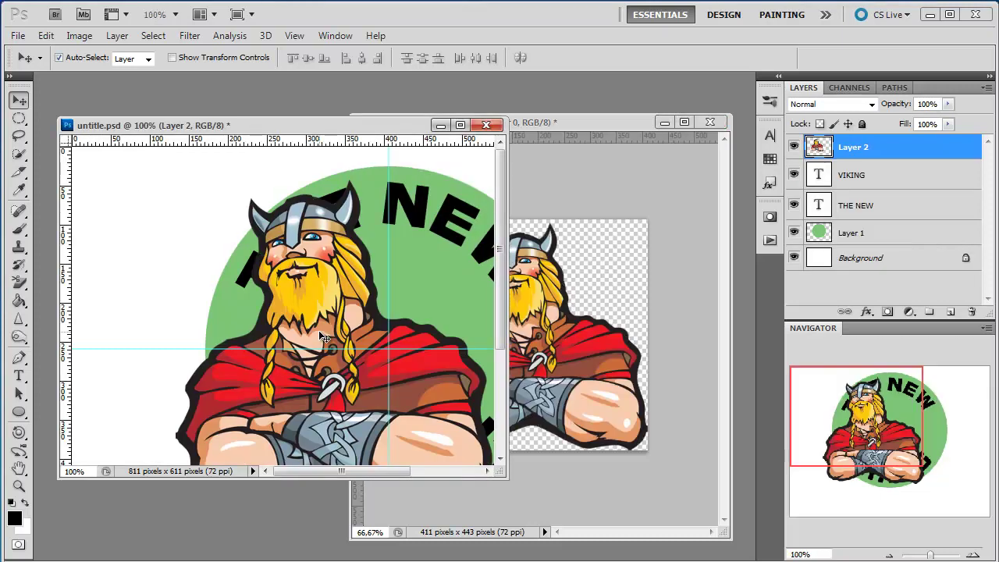
left_click(720, 127)
Close vikings-transp.png without saving and enlarge the untitle.psd window.
left_click(720, 128)
left_click(507, 229)
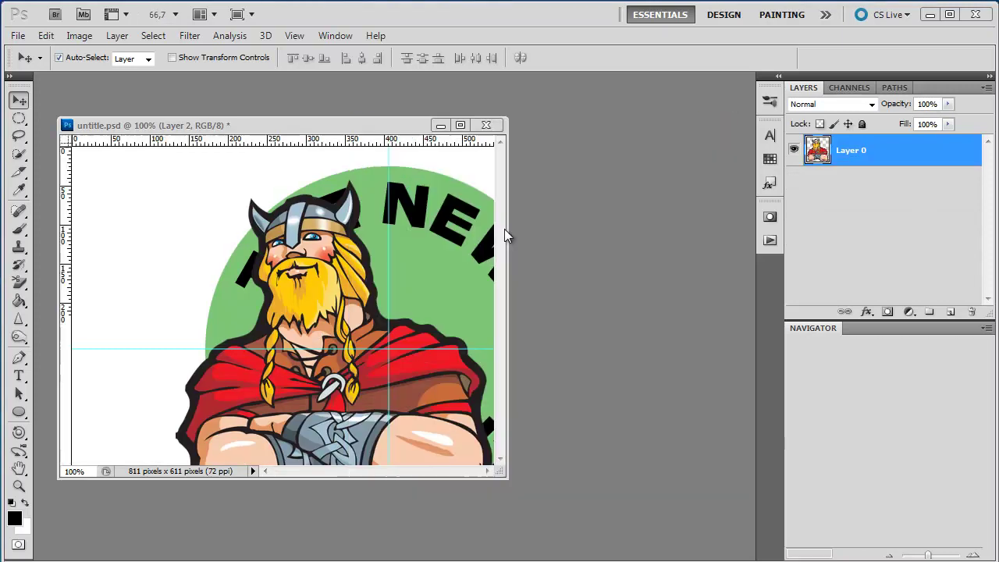
left_click_drag(509, 117, 731, 104)
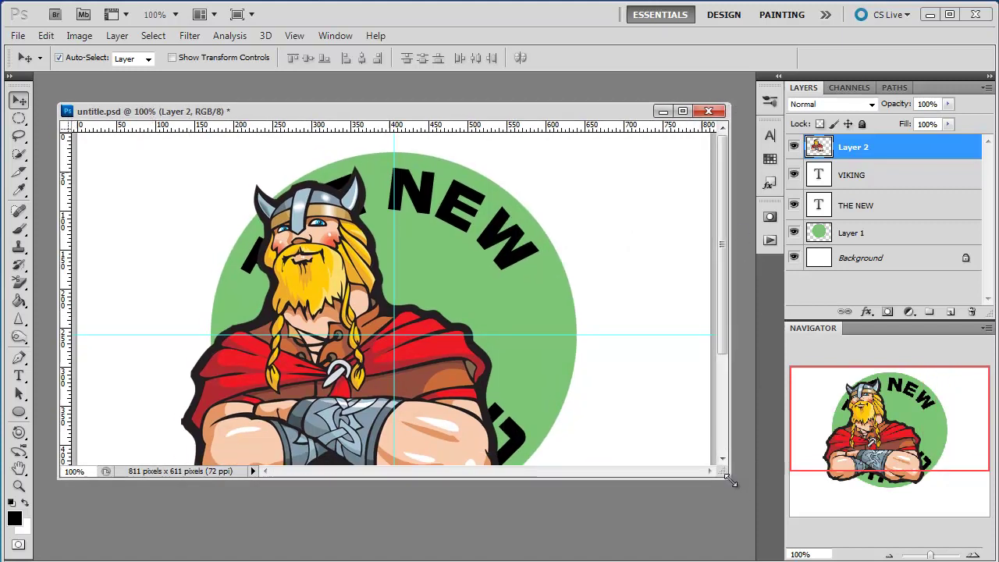
left_click_drag(728, 478, 751, 545)
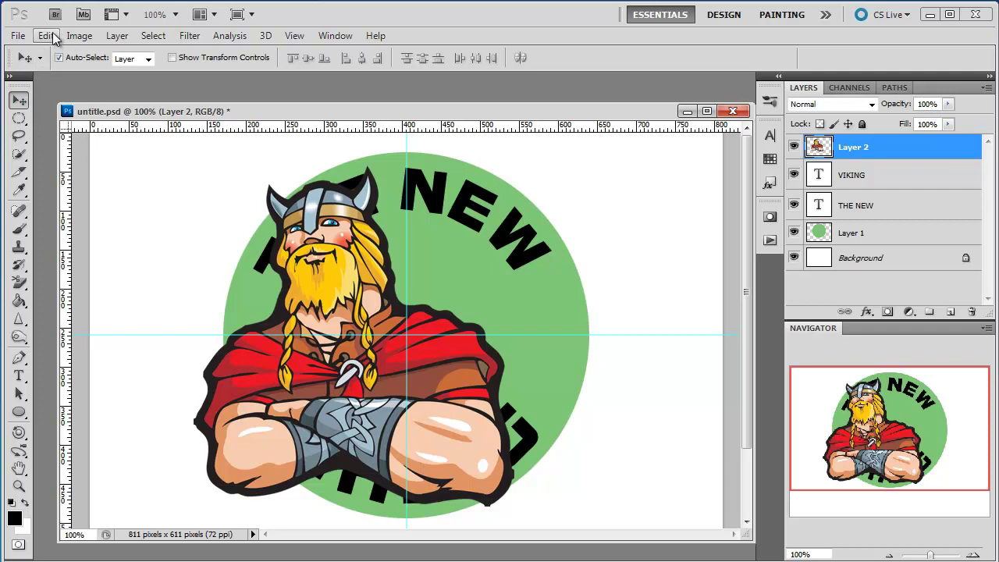
Free Transform Layer 2, scaling the Viking to about 50.68% and centring it in the circle.
left_click(46, 36)
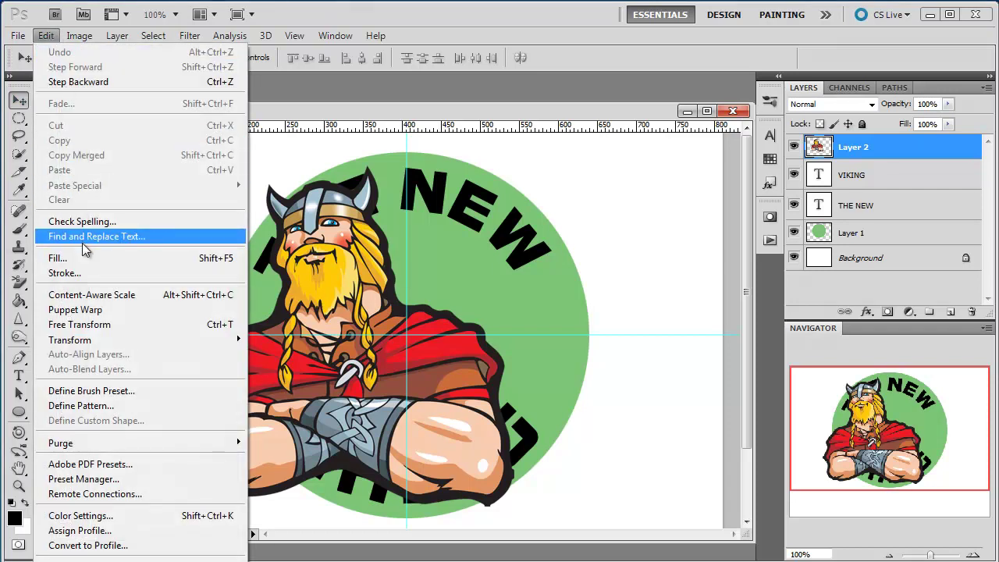
left_click(90, 324)
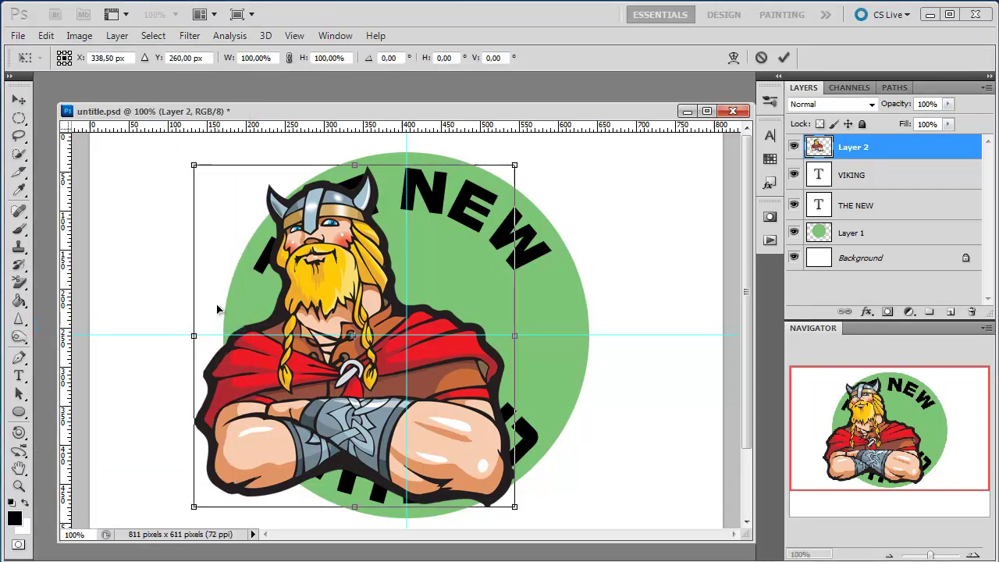
left_click_drag(526, 178, 382, 331)
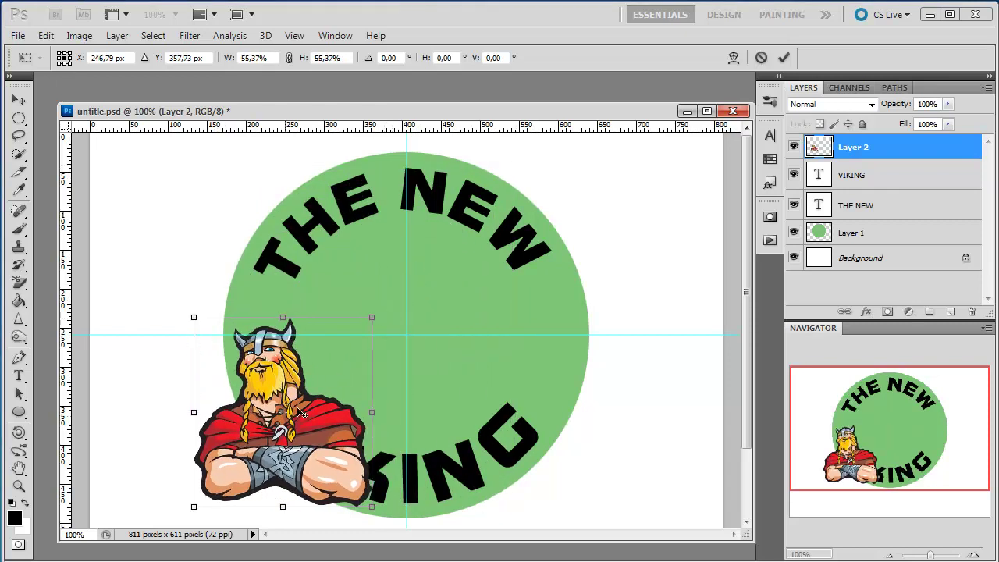
left_click_drag(297, 406, 418, 305)
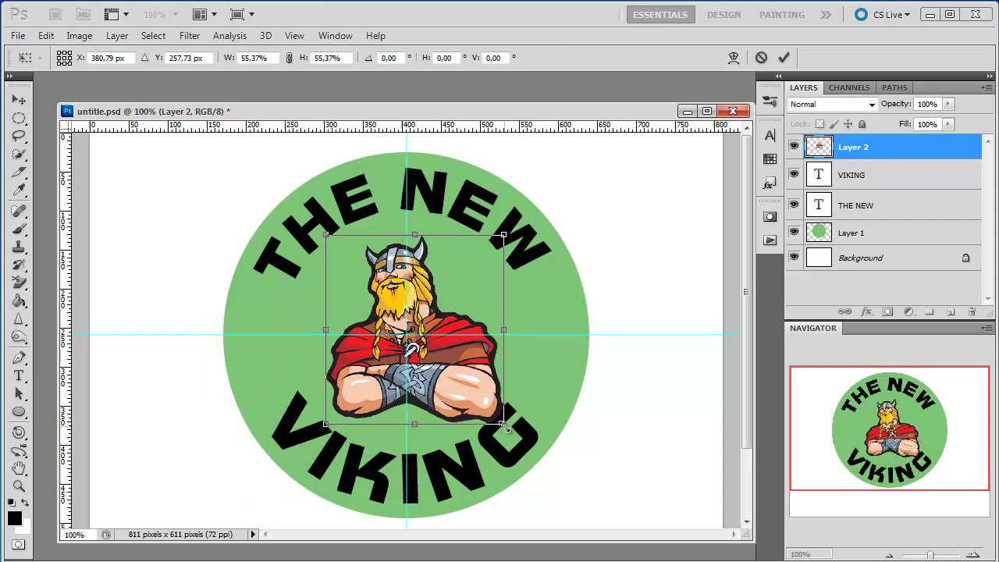
left_click_drag(500, 431, 488, 411)
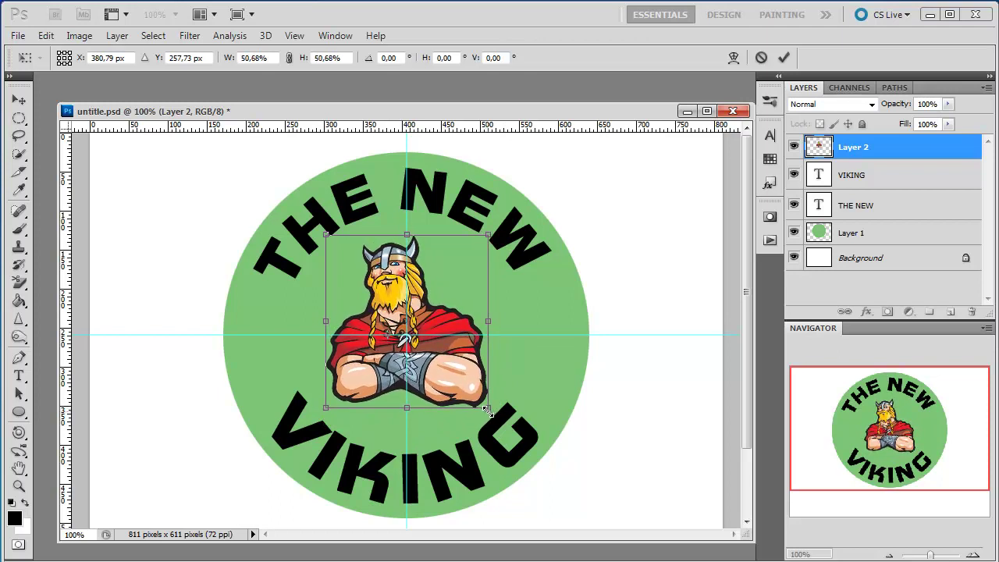
left_click(784, 57)
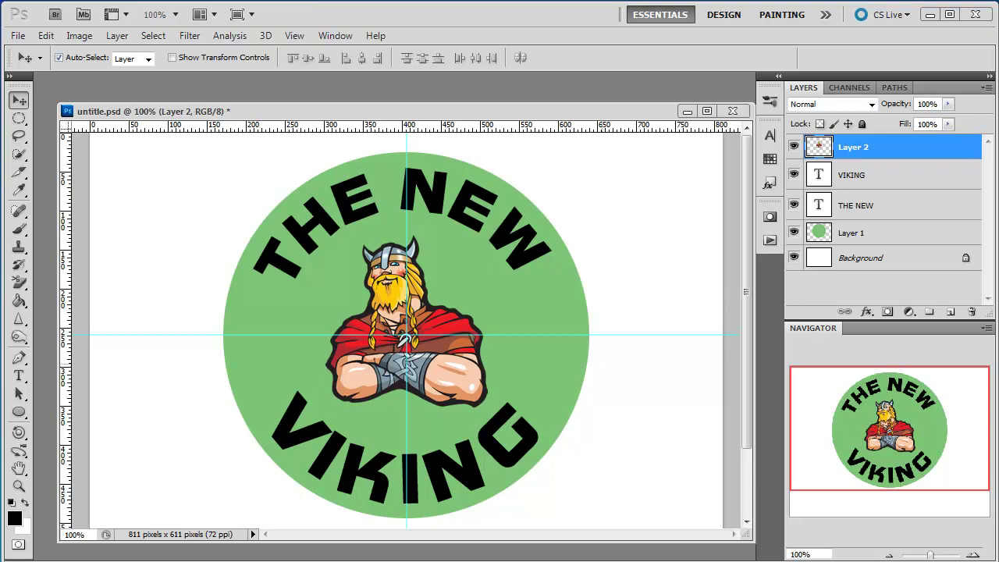
Add a Bevel and Emboss effect with increased Soften to Layer 1's green circle.
left_click(868, 237)
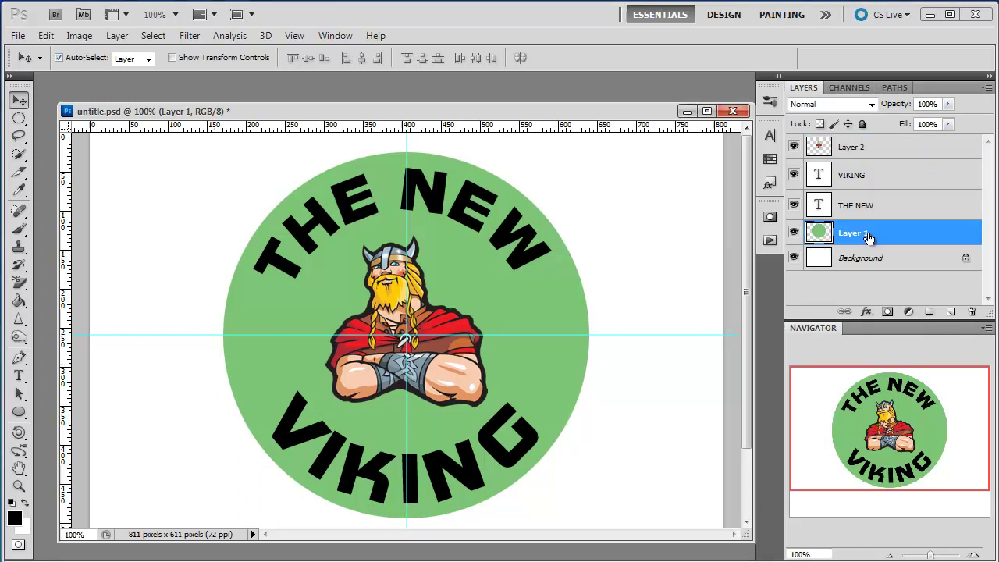
left_click(867, 312)
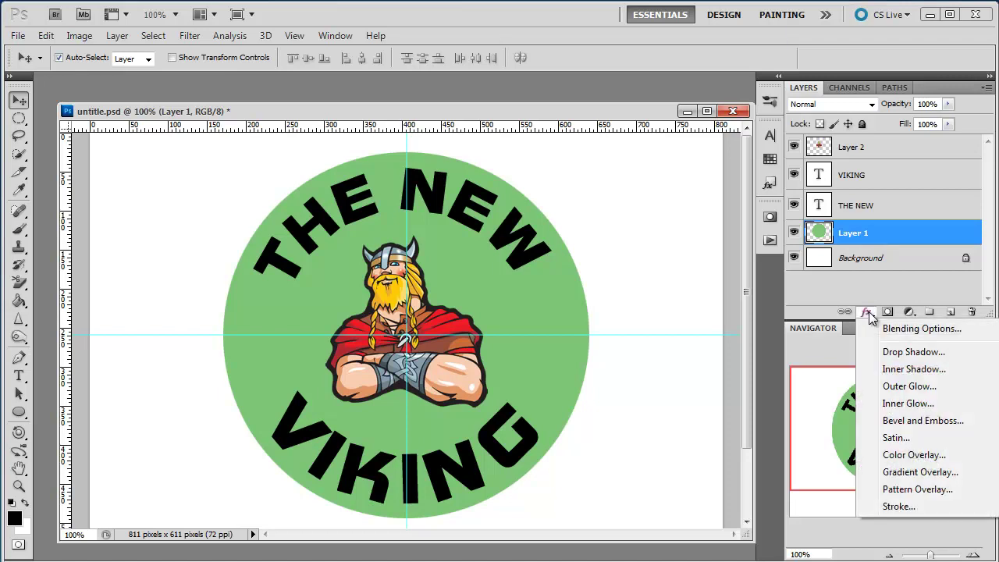
left_click(906, 421)
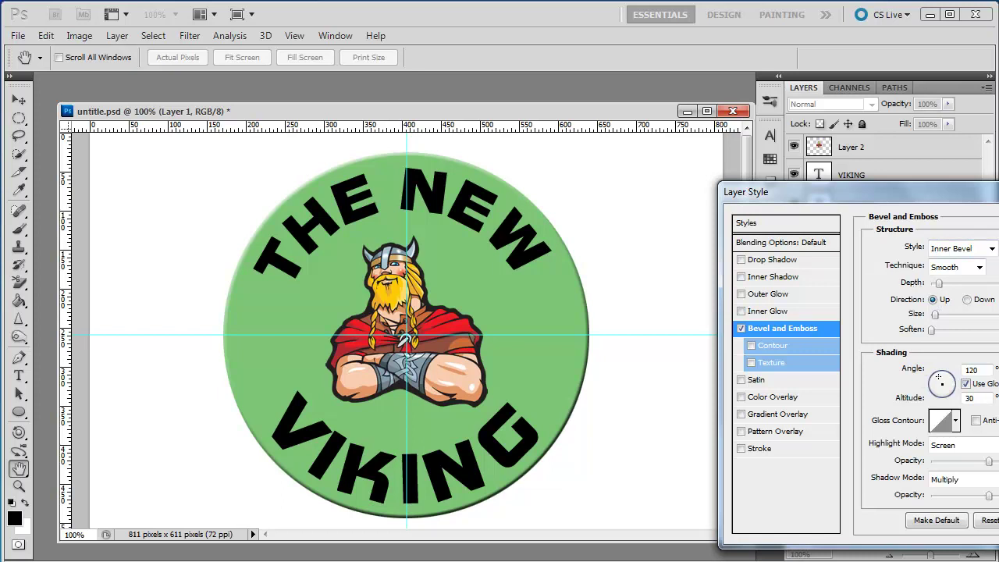
mouse_move(932, 331)
left_mouse_down()
mouse_move(944, 334)
mouse_move(932, 331)
mouse_move(946, 315)
mouse_move(960, 320)
mouse_move(947, 328)
left_mouse_up()
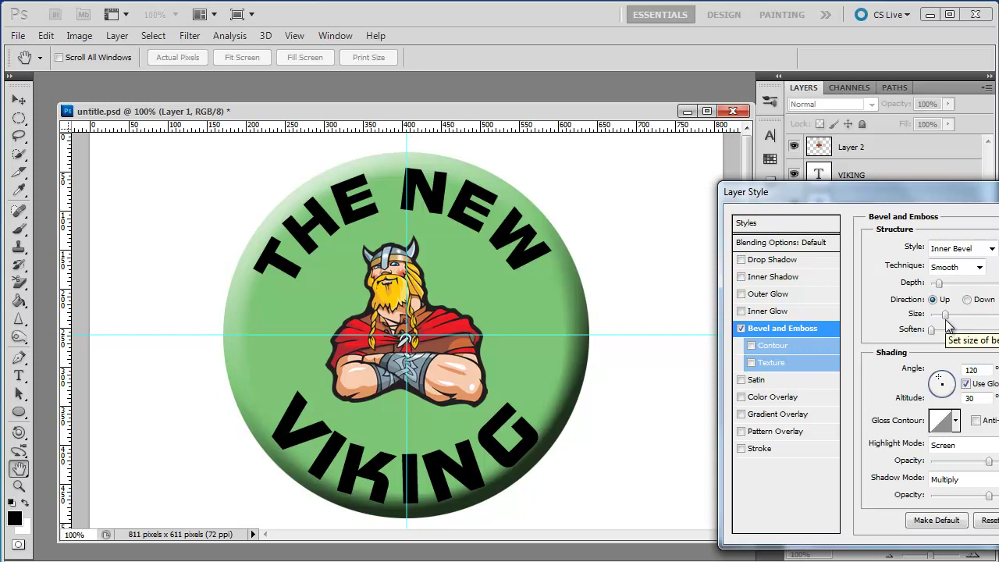
Add a slightly larger Drop Shadow to the circle and confirm the effects.
left_click(788, 260)
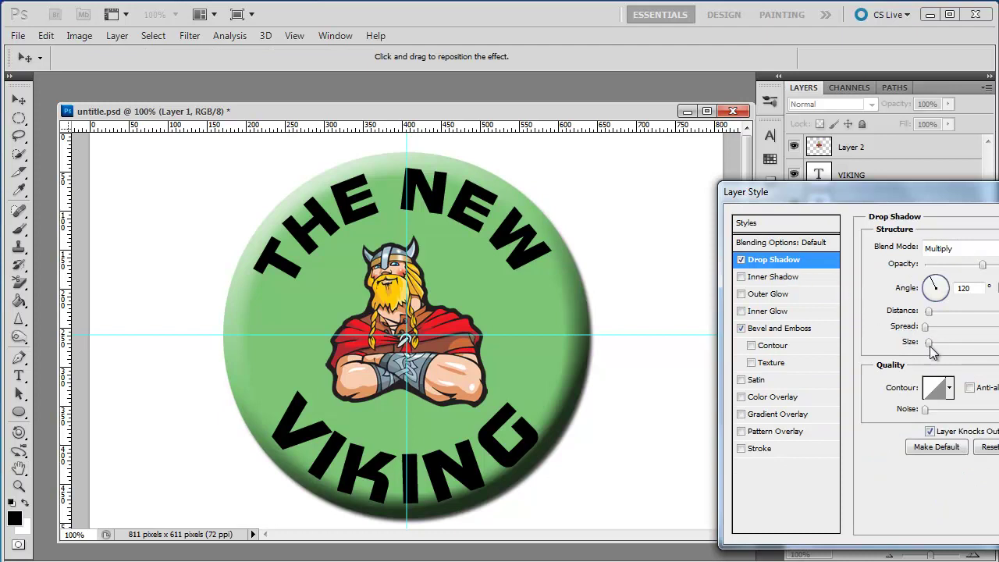
left_click_drag(929, 350, 938, 352)
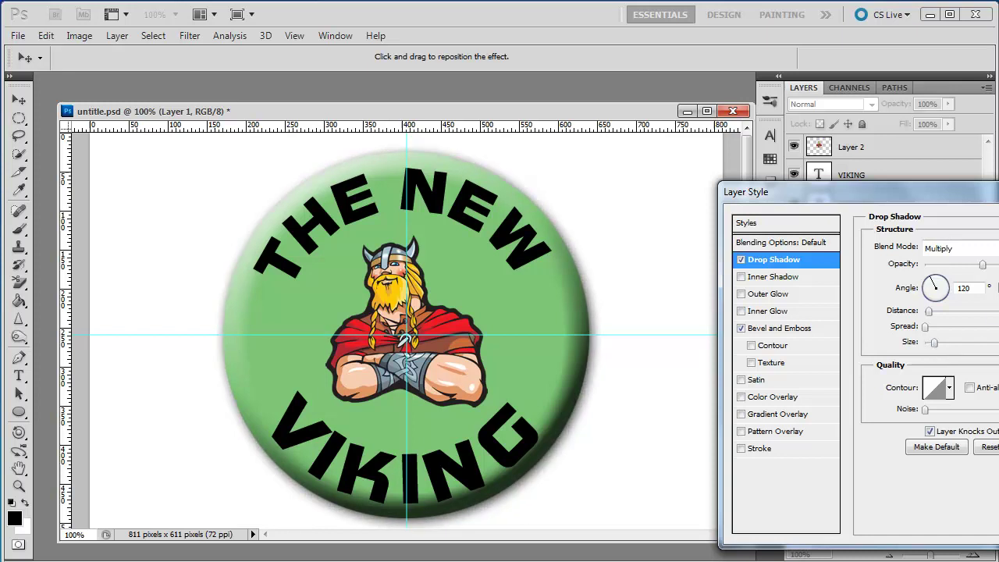
key("Return")
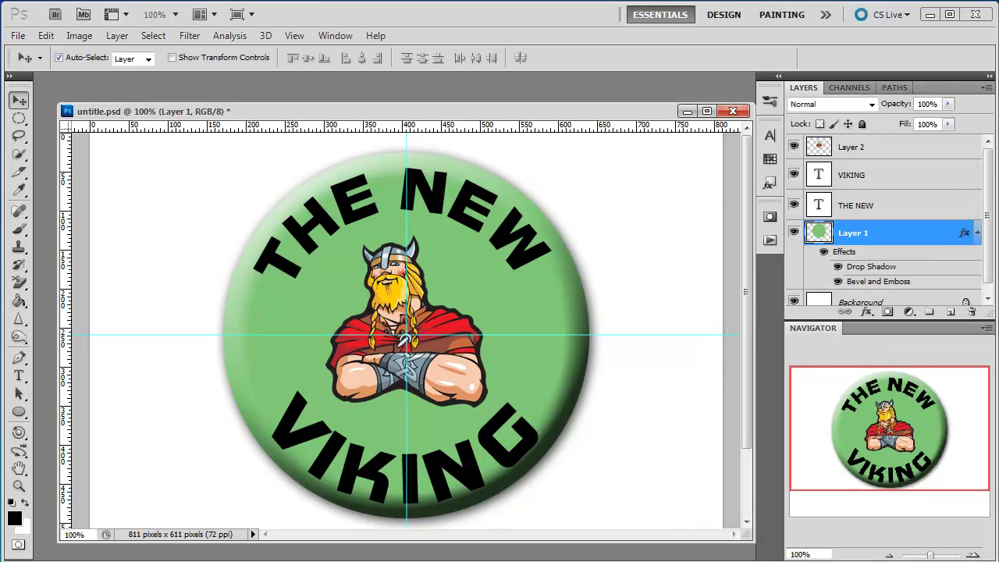
Hide the Background, Merge Visible into Layer 1, then make the Background visible again.
scroll(988, 235, "down", 1)
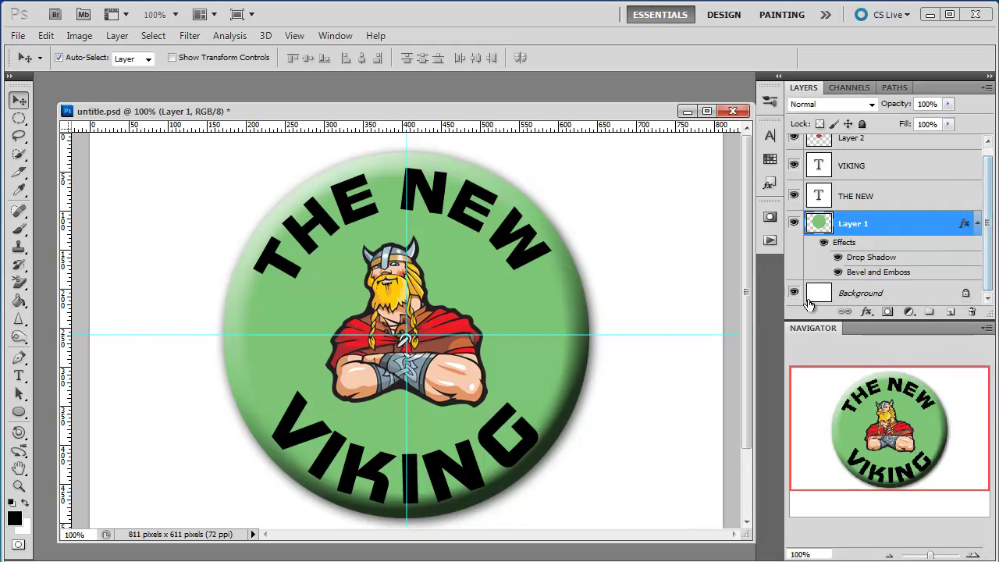
left_click(795, 295)
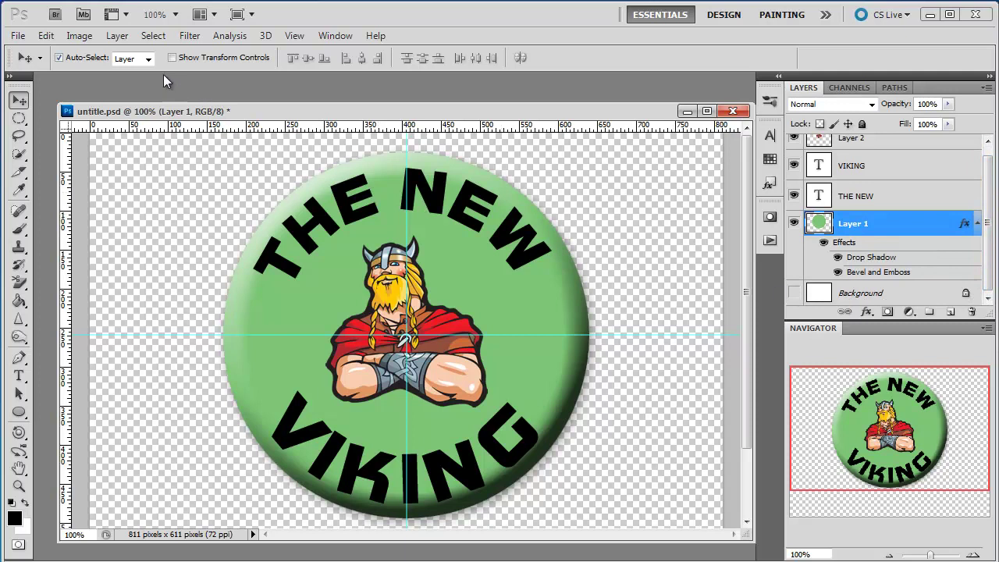
left_click(117, 36)
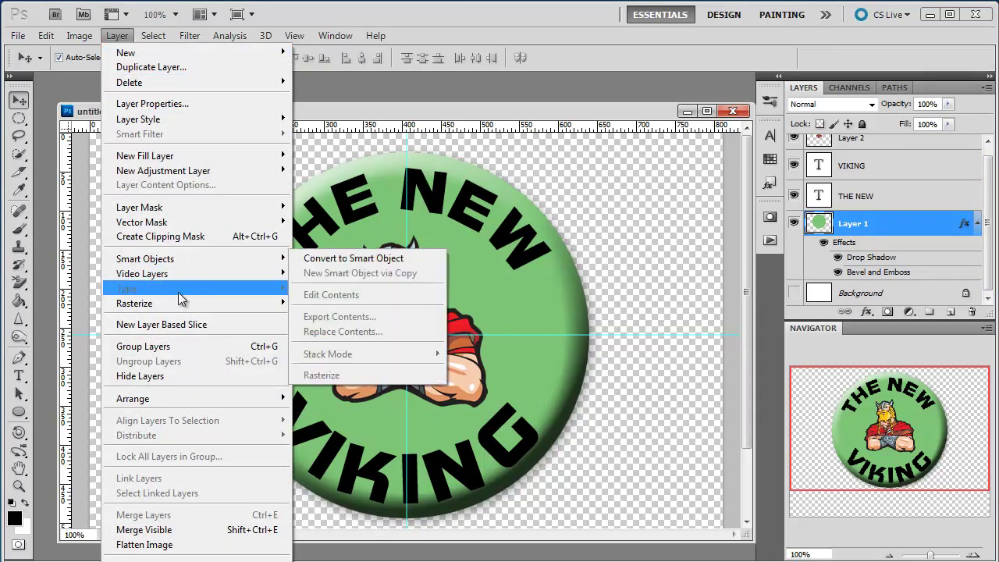
left_click(189, 530)
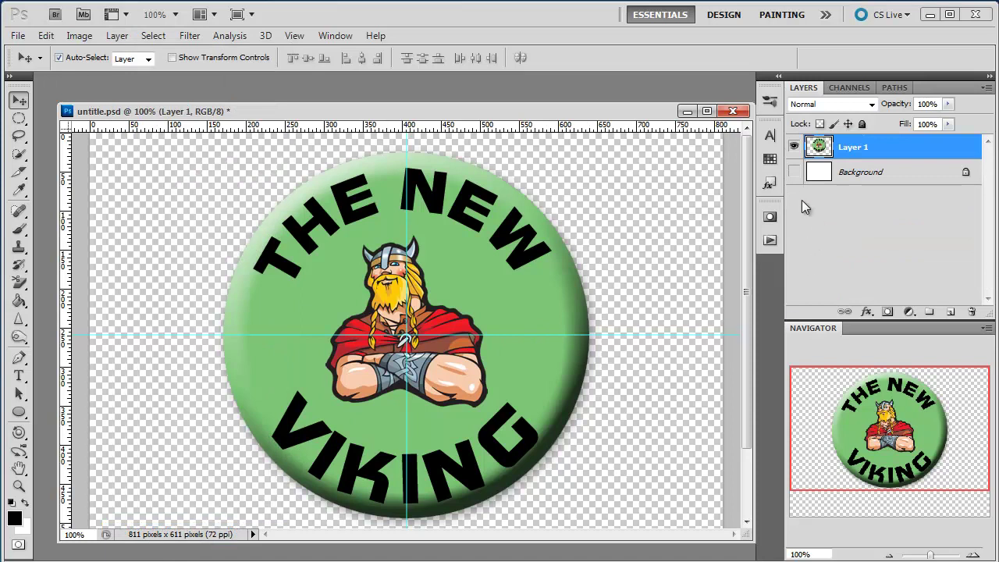
left_click(794, 171)
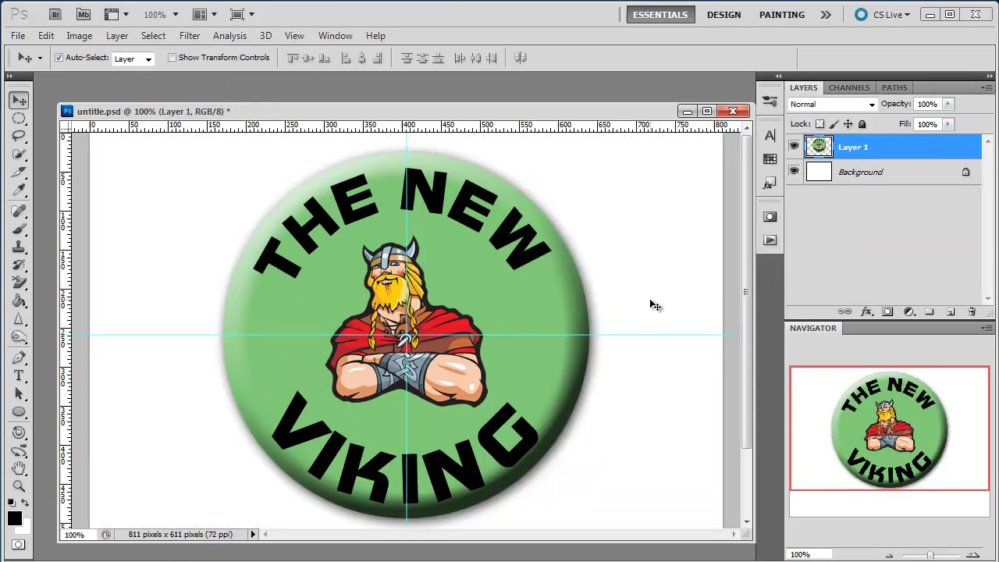
Rotate the merged badge about -12.39° counter-clockwise, then zoom out to view it.
key("ctrl+t")
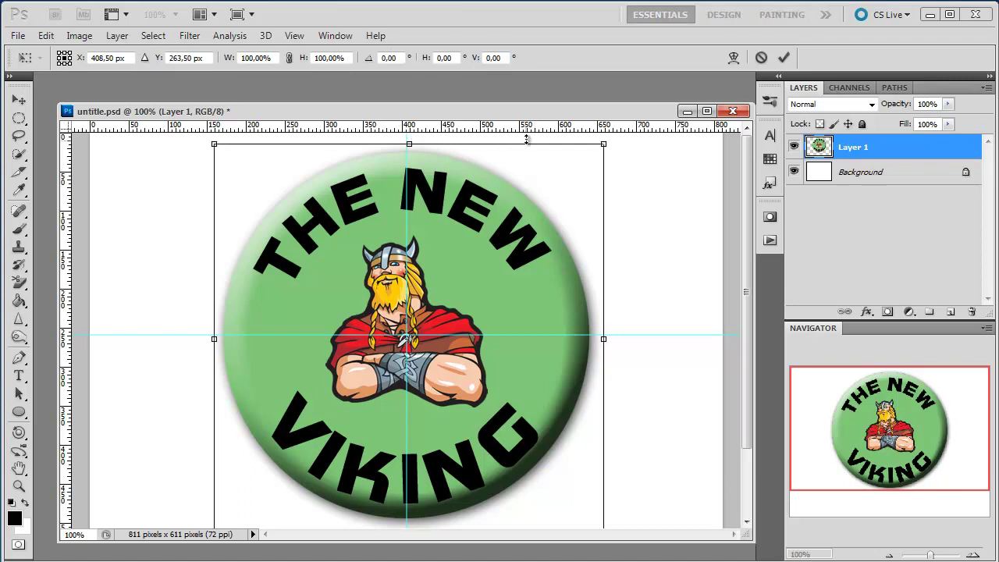
left_click_drag(628, 144, 598, 133)
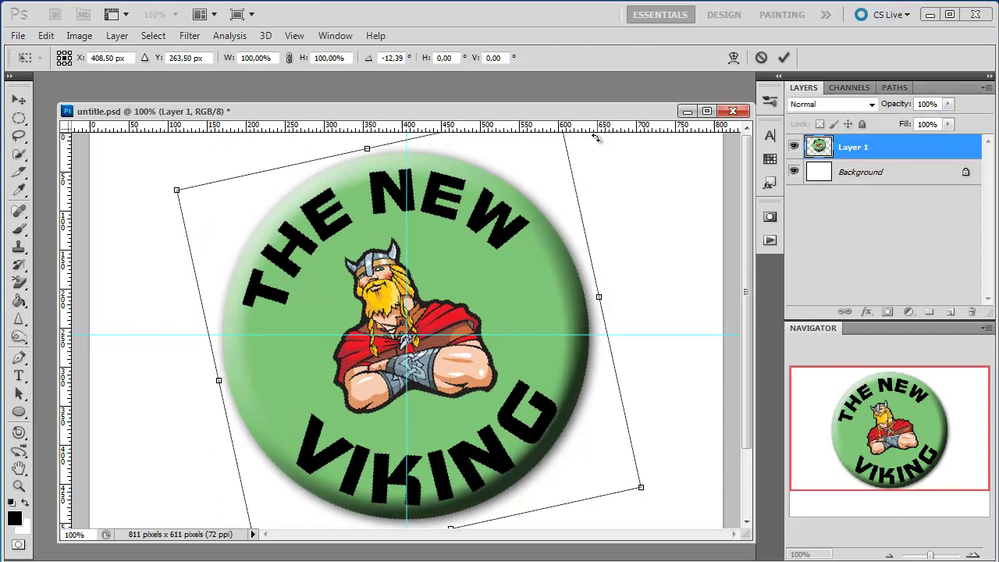
left_click(784, 59)
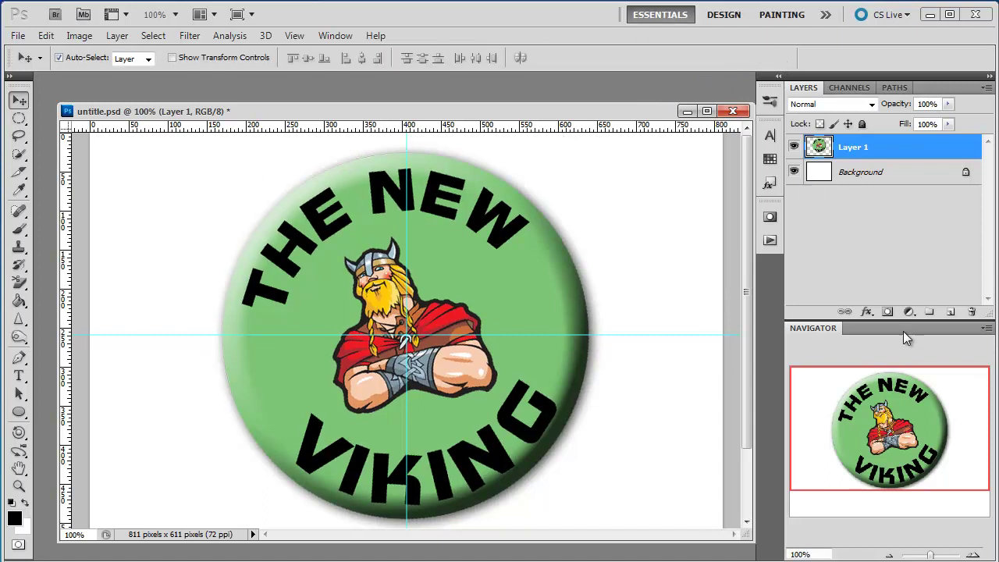
left_click_drag(934, 556, 933, 556)
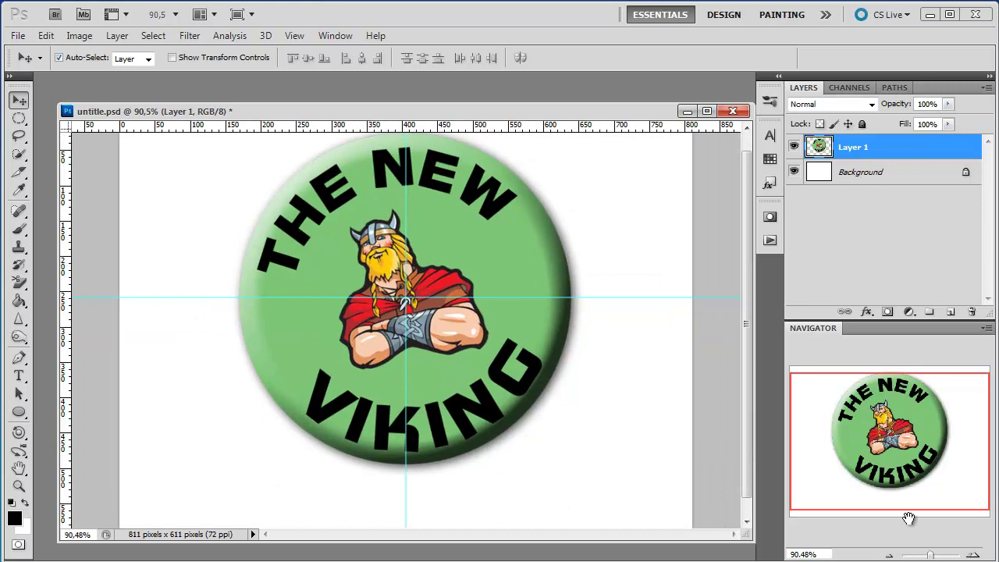
left_click_drag(746, 357, 738, 325)
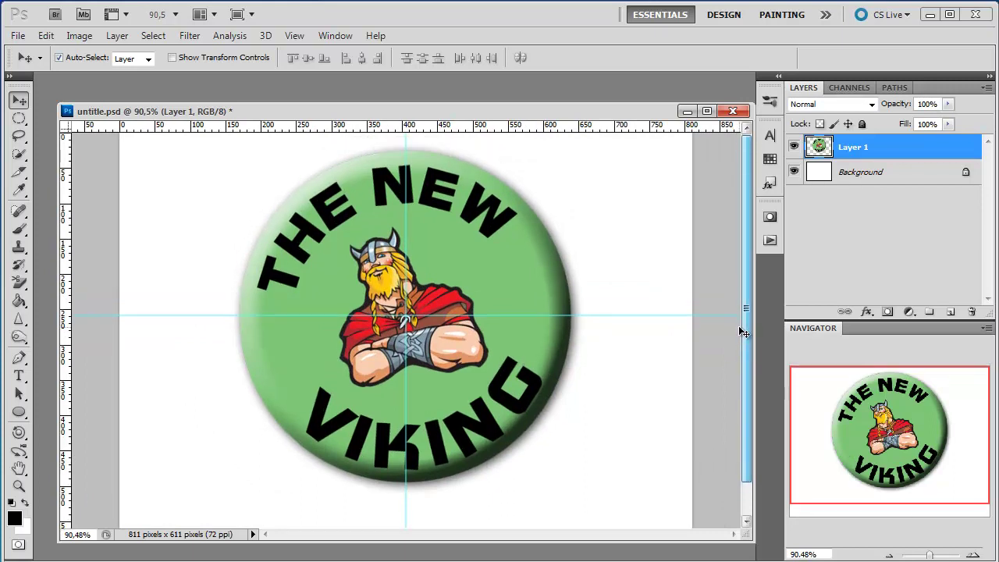